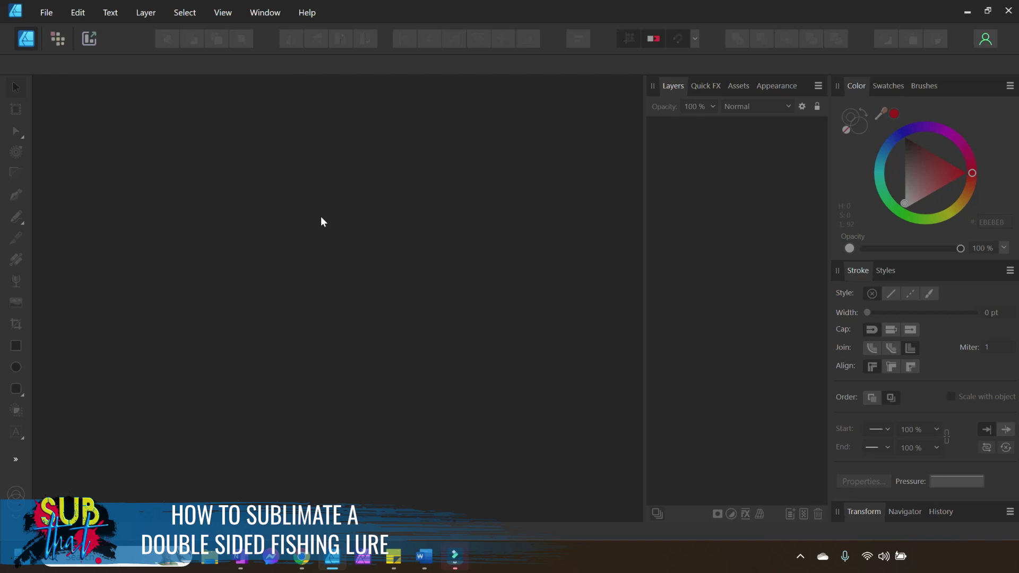
Step: Create a new Letter document, 8.5 × 11 in at 300 DPI, with RGB/8 colour, the sRGB IEC61966-2.1 profile and a transparent background
left_click(45, 13)
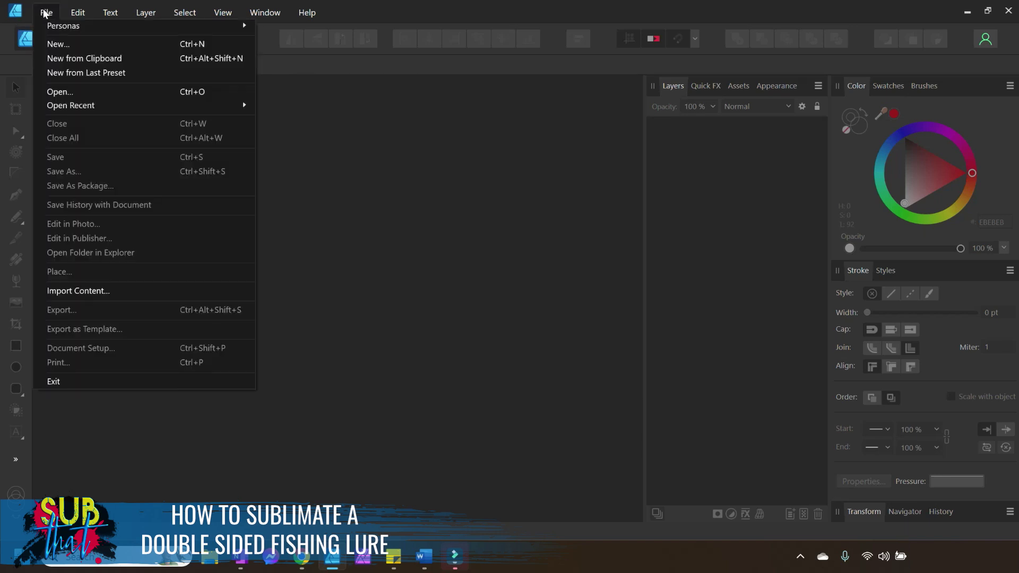
left_click(61, 44)
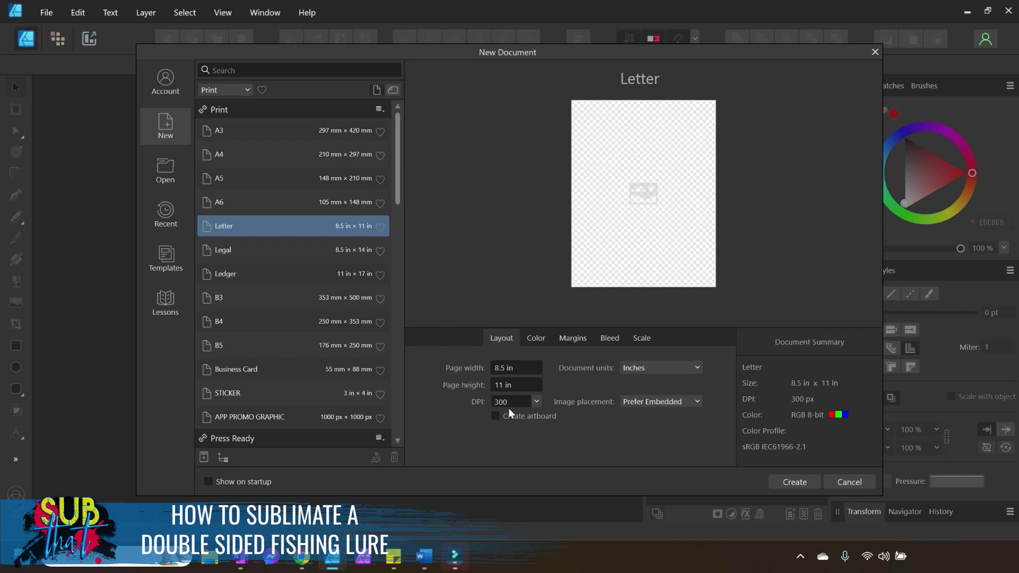
left_click(537, 341)
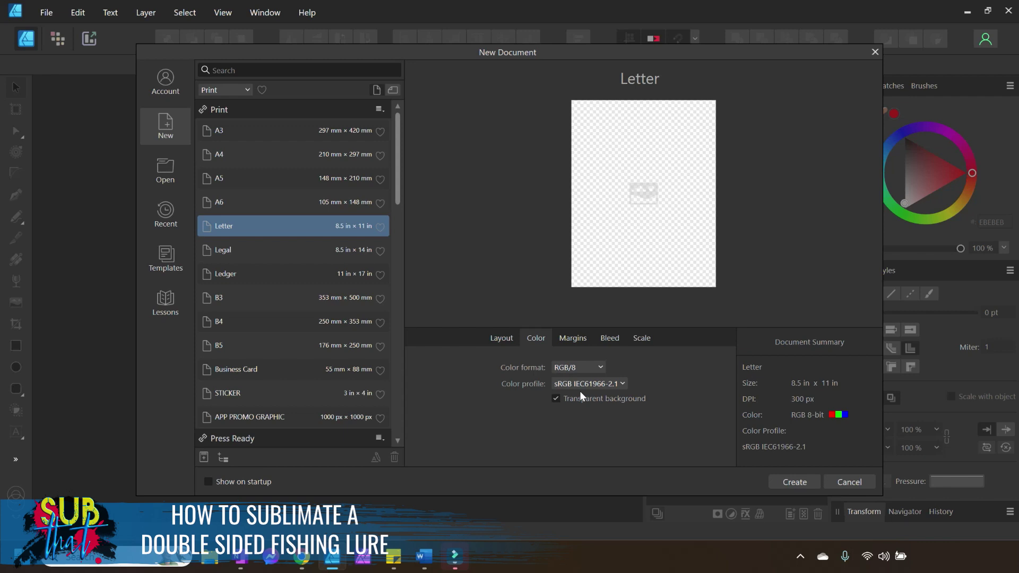
left_click(626, 383)
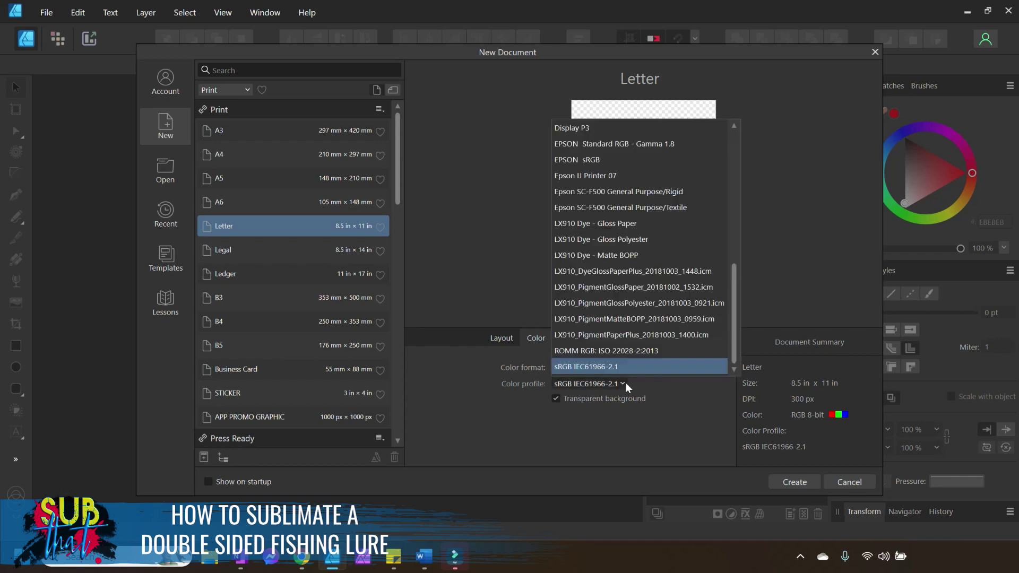
left_click_drag(730, 333, 722, 145)
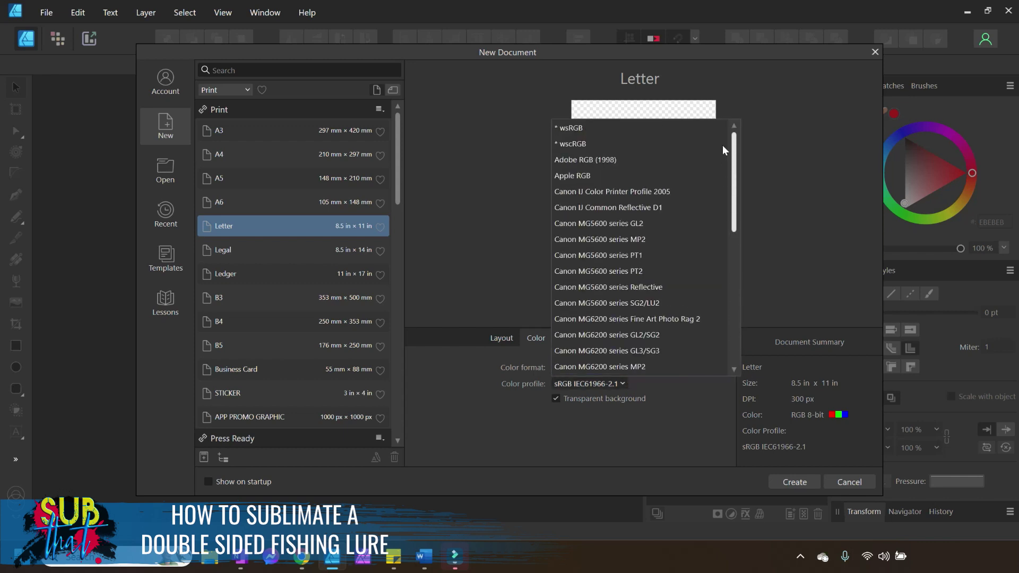
left_click(694, 435)
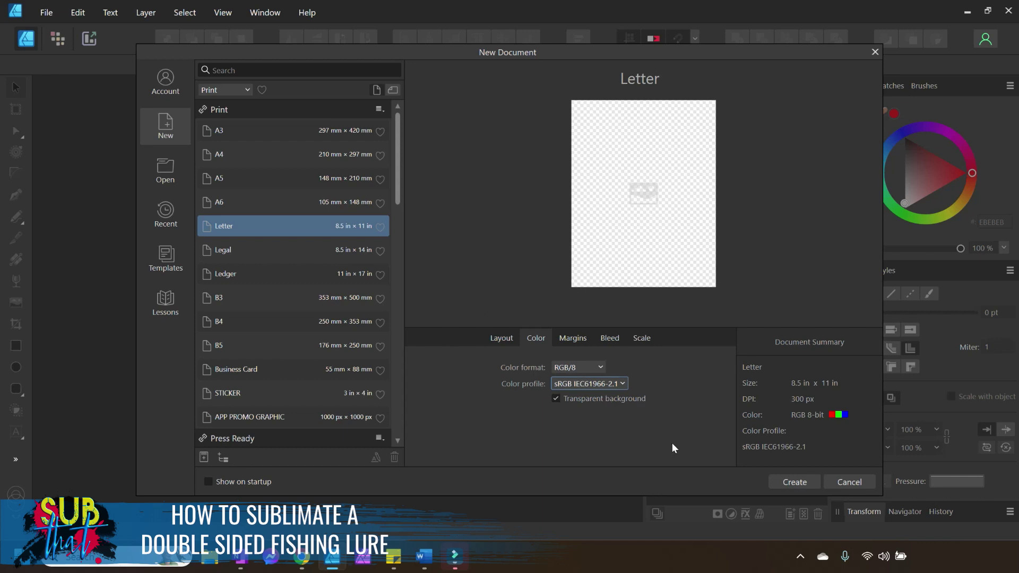
left_click(795, 483)
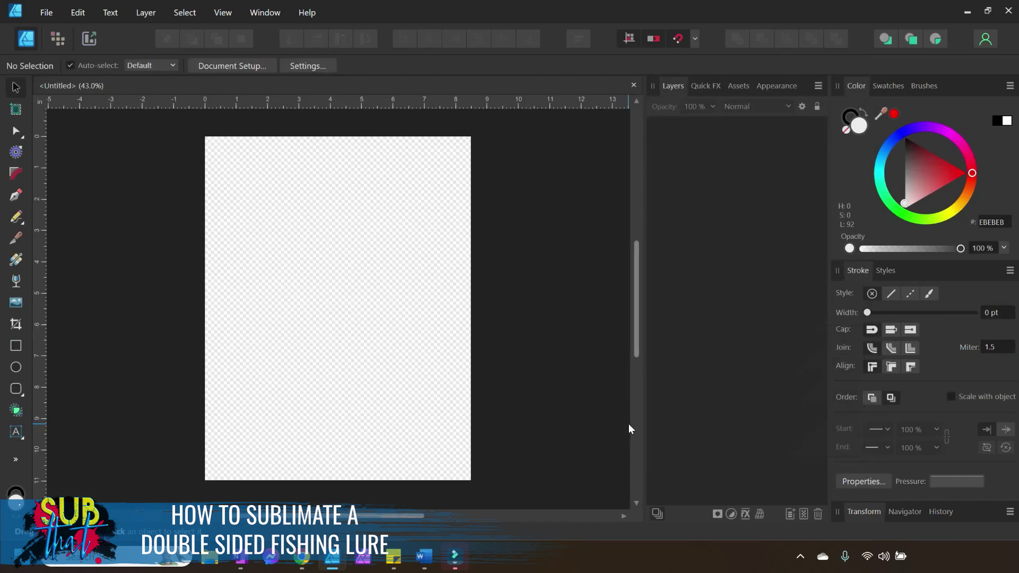
Step: Create a document from the FLAT FISHING LURE DOUBLE SIDED template in the AFFINITY TEMPLATES folder
left_click(47, 12)
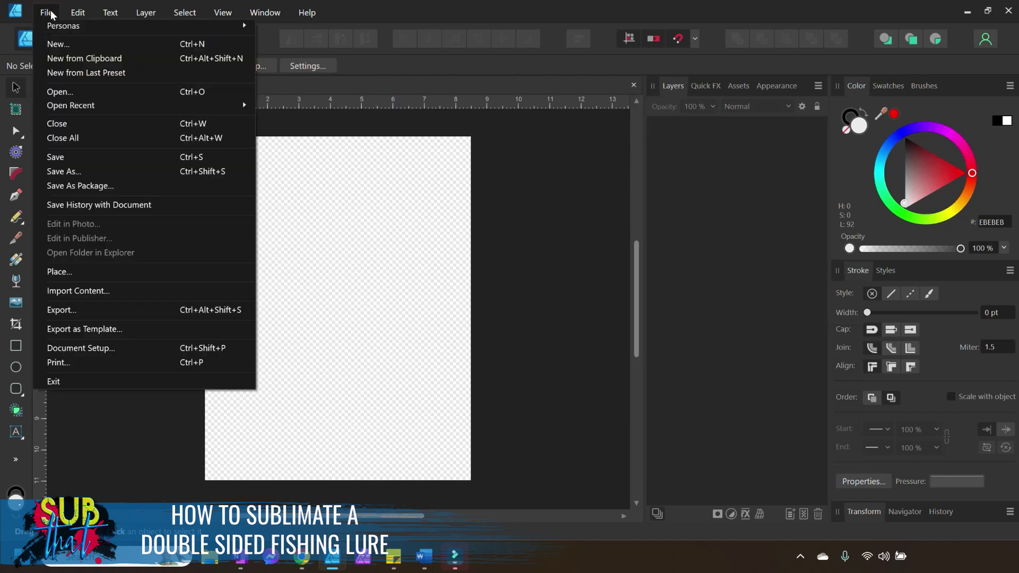
left_click(64, 45)
left_click(173, 271)
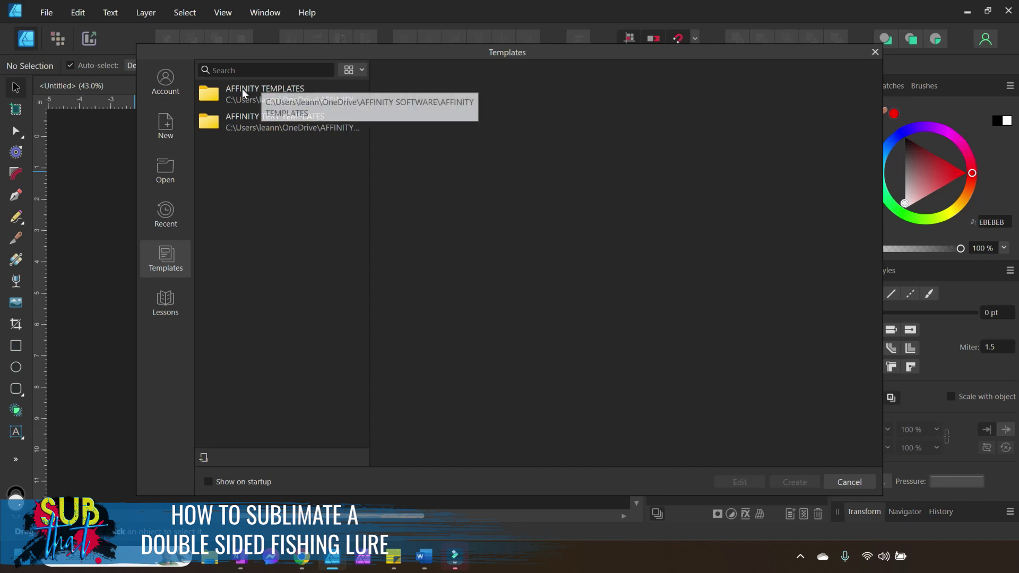
left_click(224, 88)
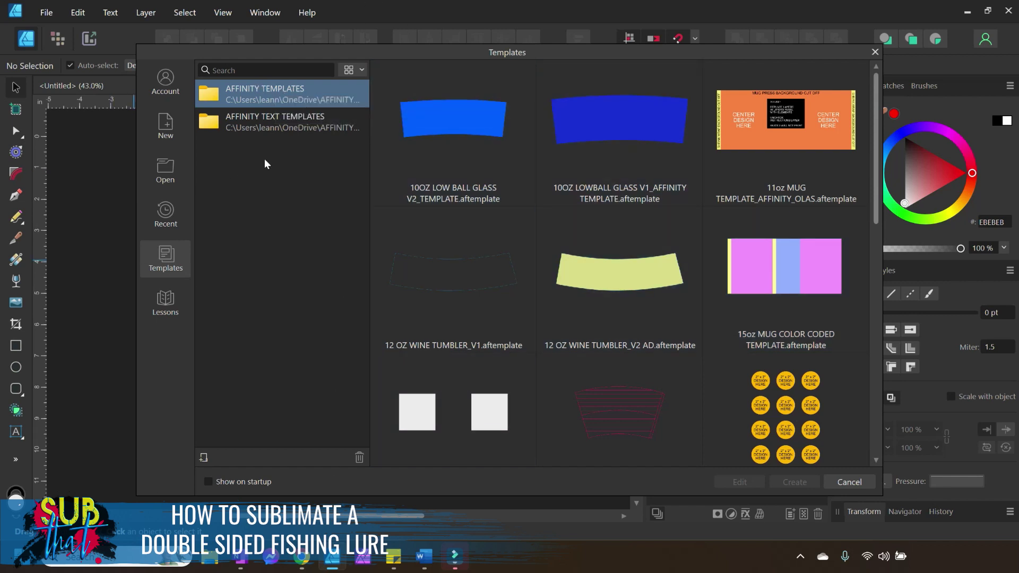
scroll(730, 234, "down", 5)
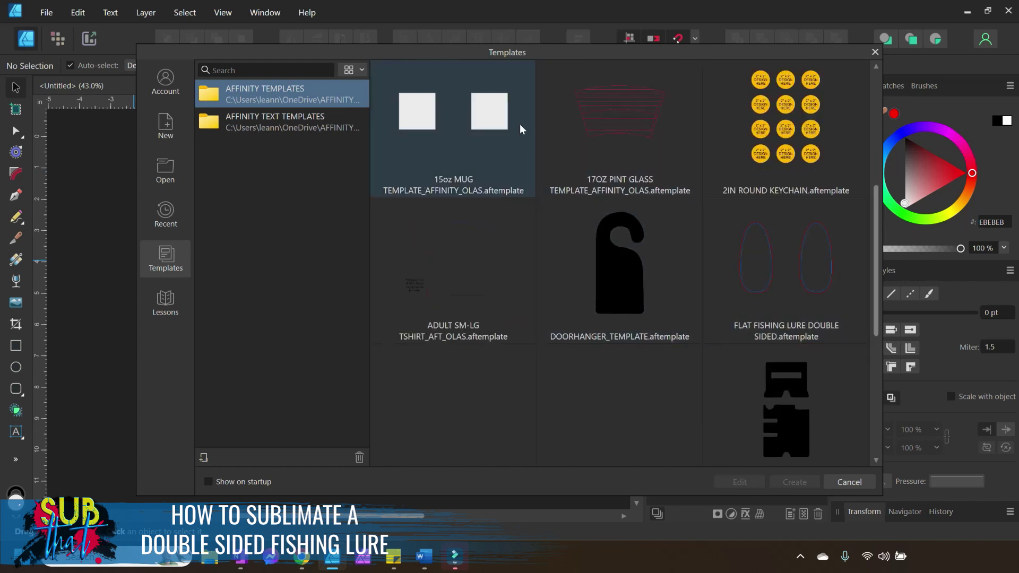
left_click(812, 276)
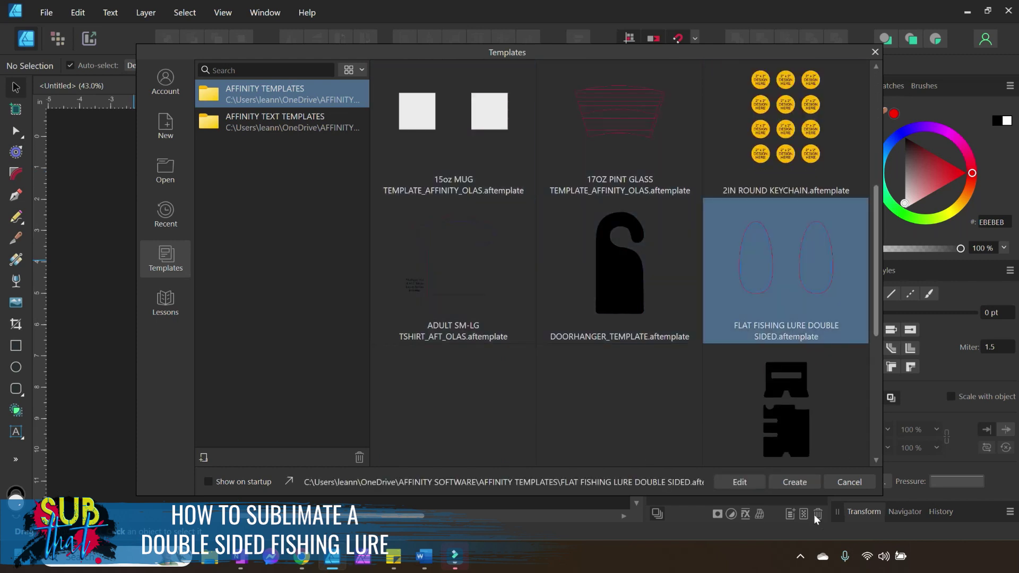
left_click(808, 483)
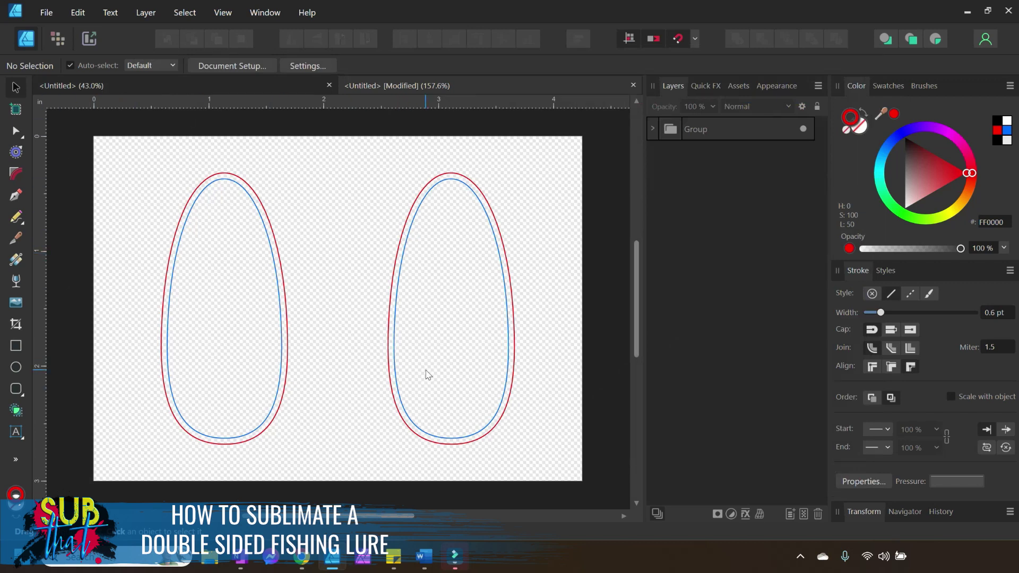
Step: Examine the template's nested groups and the bleed line curve of the second lure outline
left_click(651, 129)
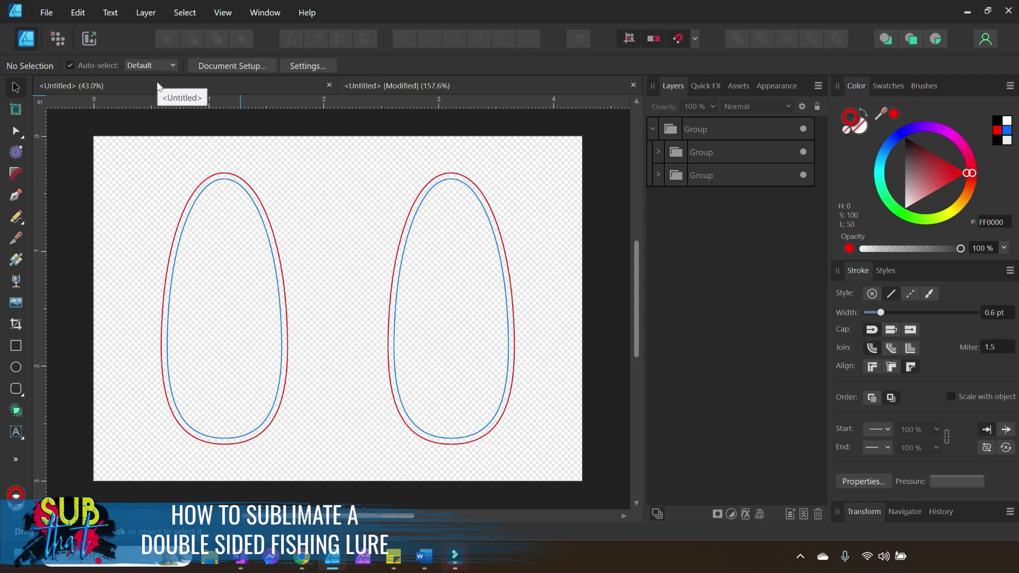
left_click(658, 151)
left_click(708, 217)
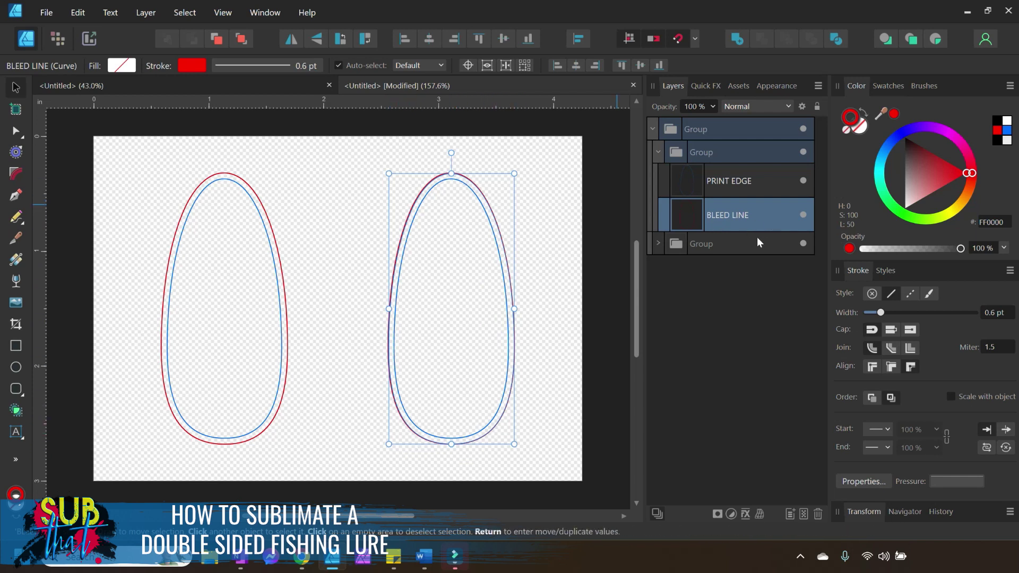
left_click(555, 294)
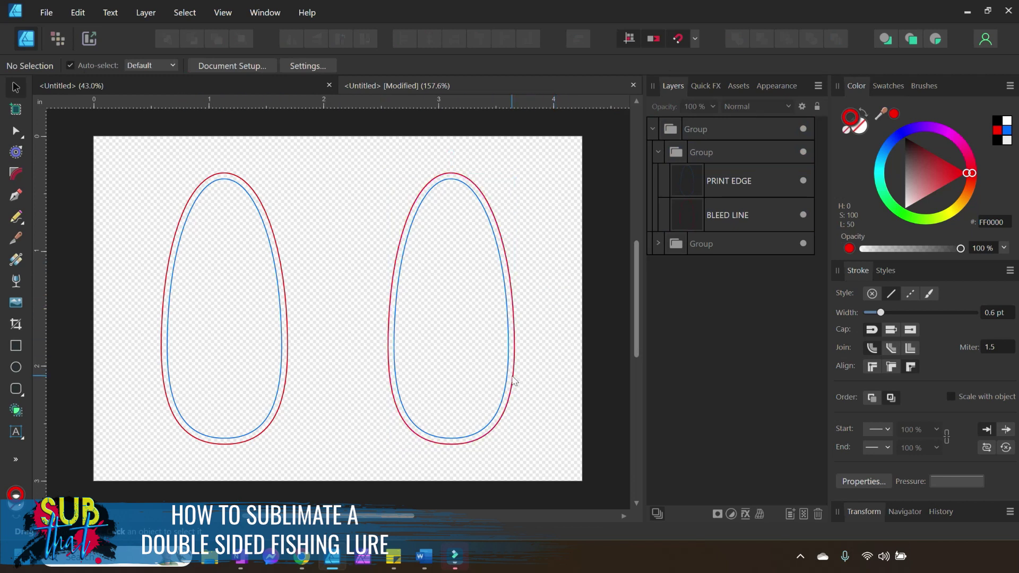
Step: Remove the stroke colour from the second lure's PRINT EDGE curve
left_click(776, 191)
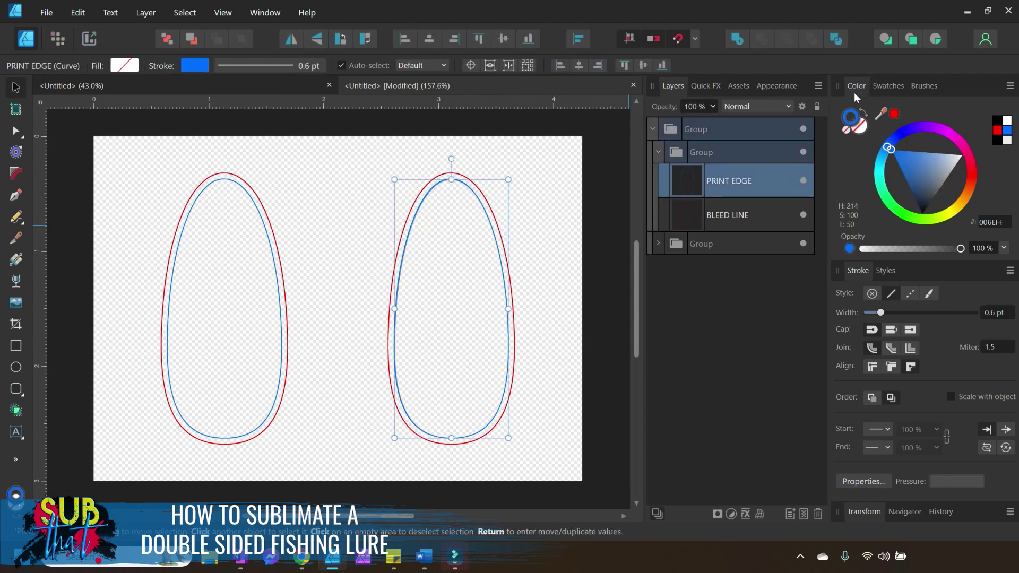
left_click(845, 130)
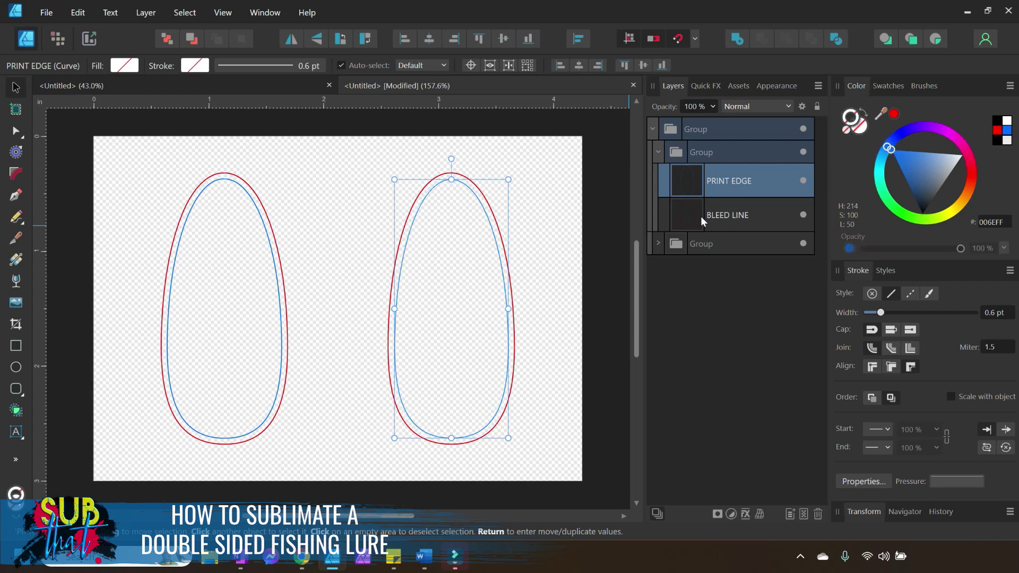
left_click(561, 260)
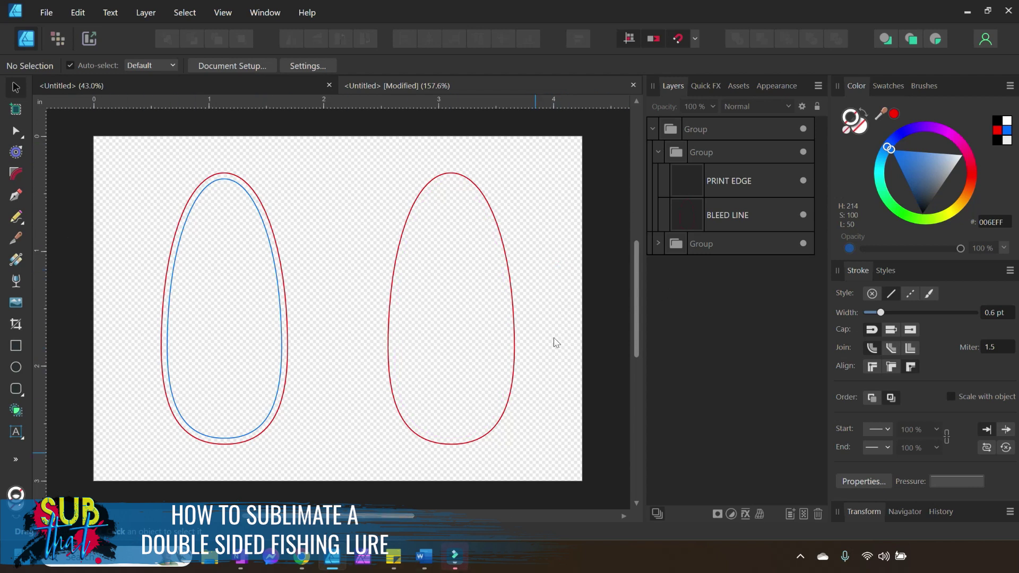
Step: Review the PNG export settings for the lure document and close them without exporting
left_click(46, 12)
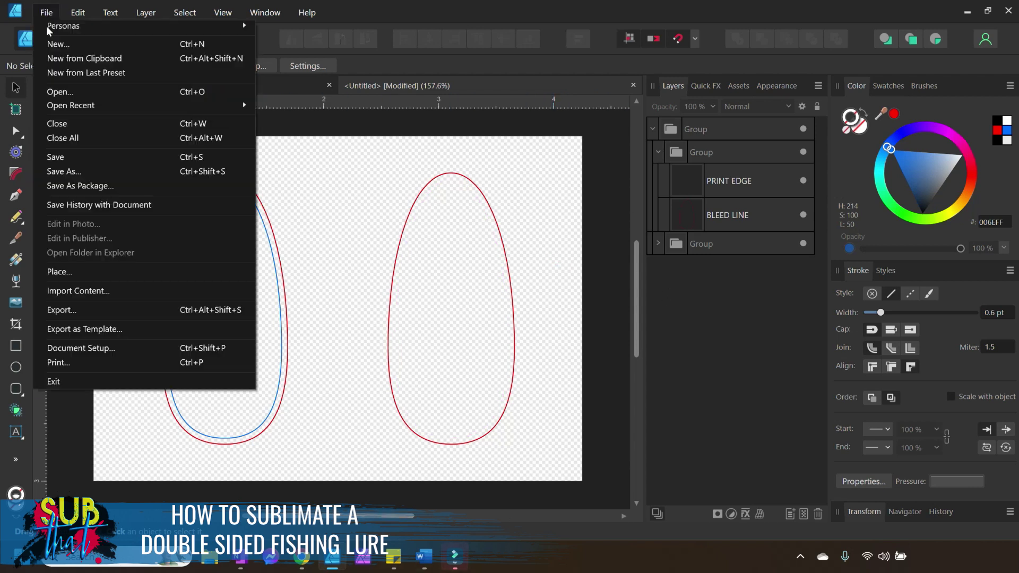
left_click(73, 305)
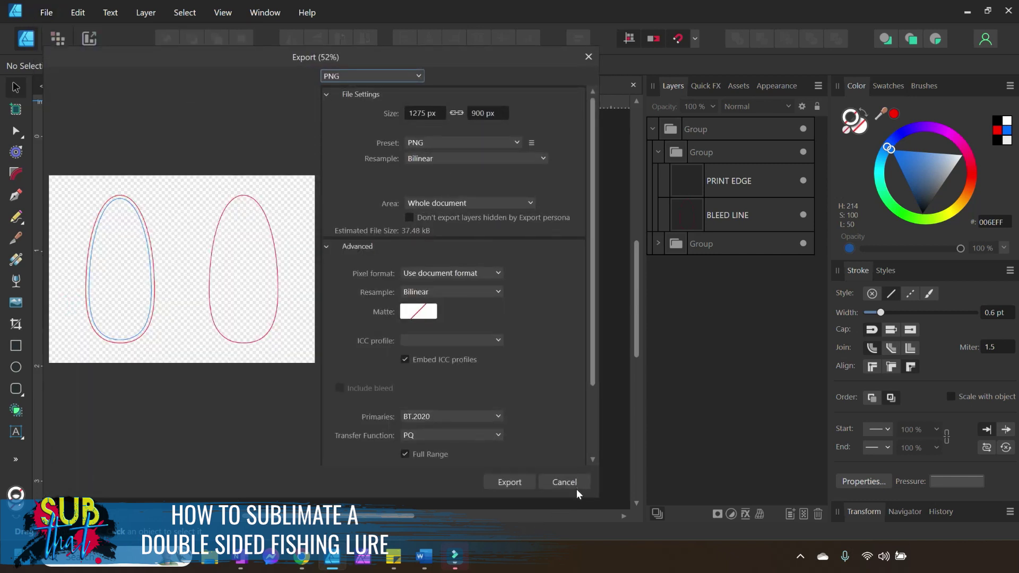
left_click(562, 482)
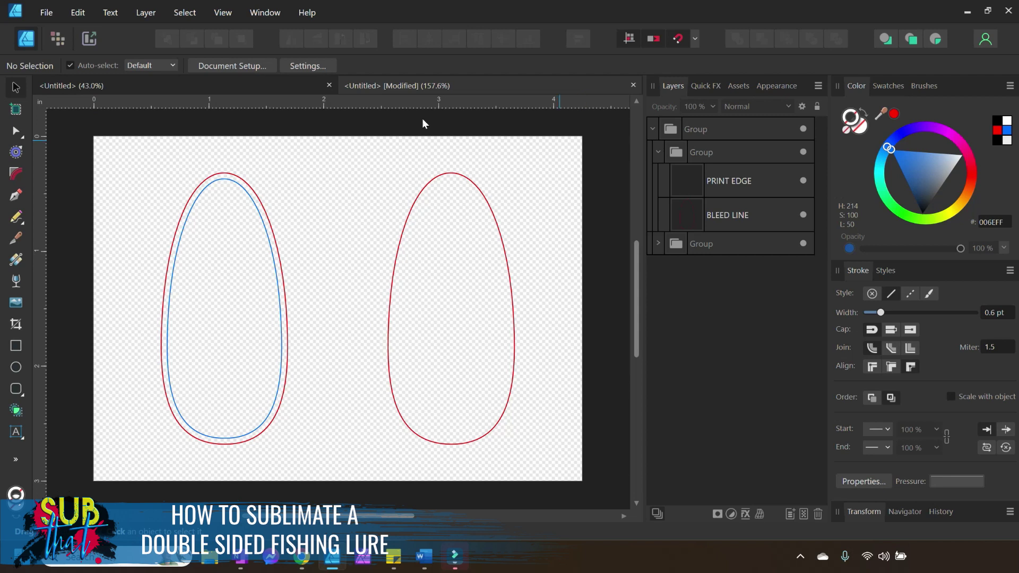
Step: Compare the blank Letter document with the fishing lure template document
left_click(283, 85)
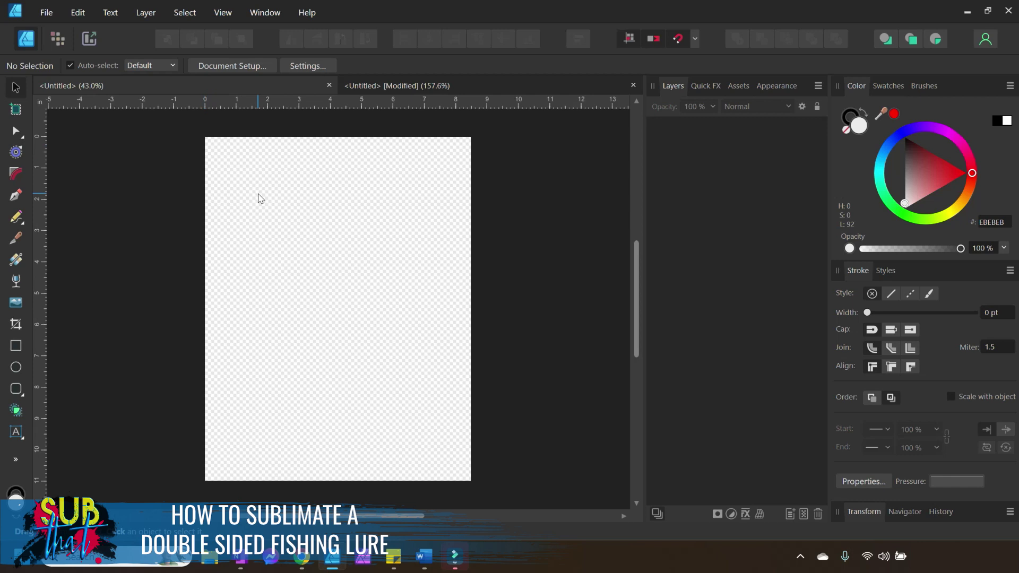
left_click(396, 87)
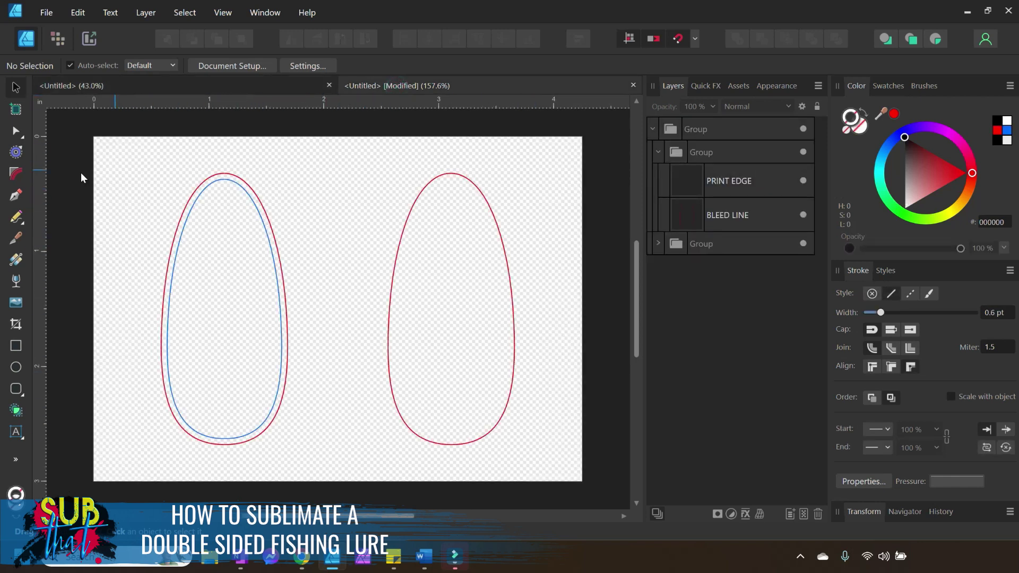
left_click(215, 85)
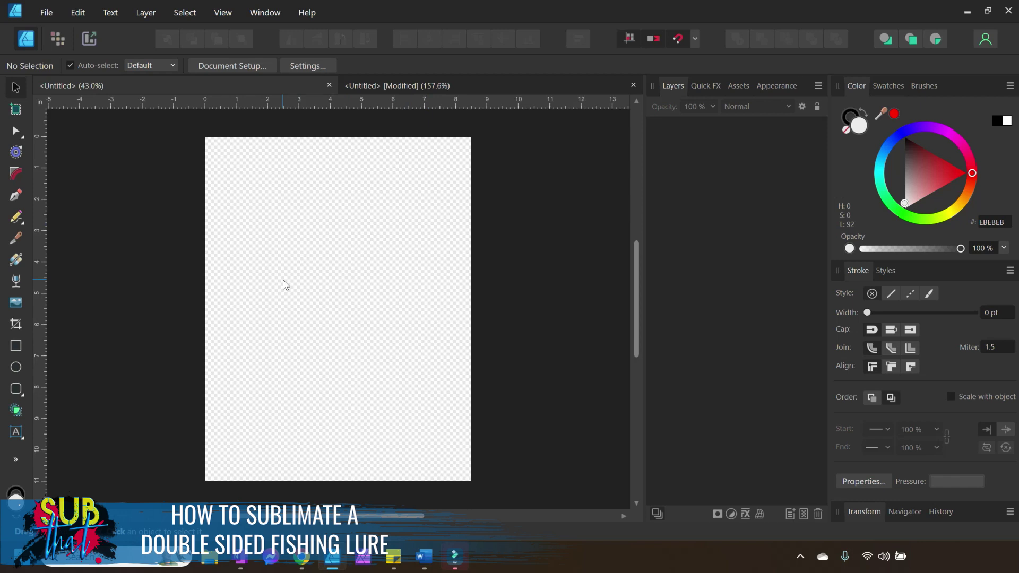
left_click(409, 84)
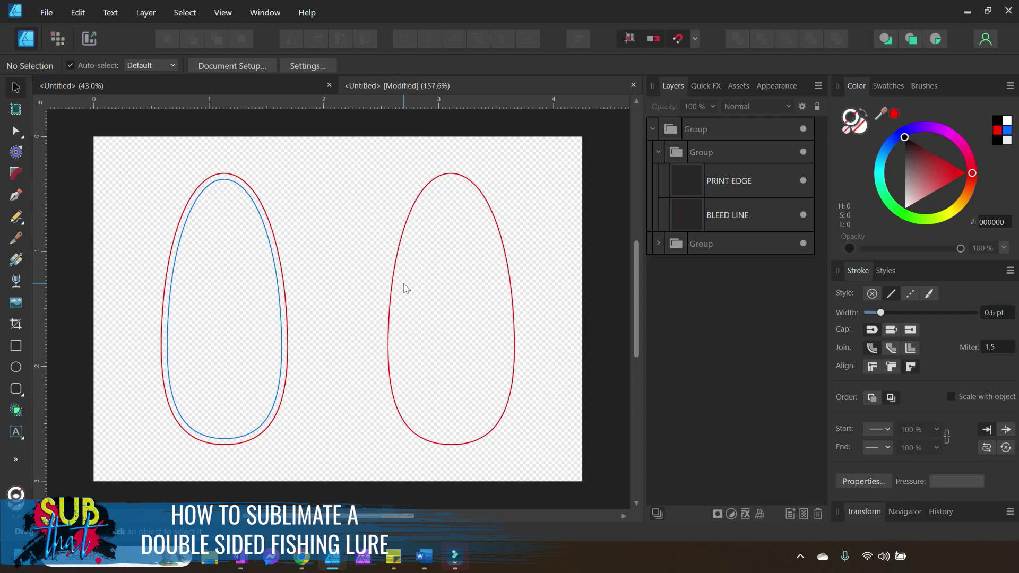
Step: Close the fishing lure template document without saving its changes
left_click(860, 127)
left_click(633, 86)
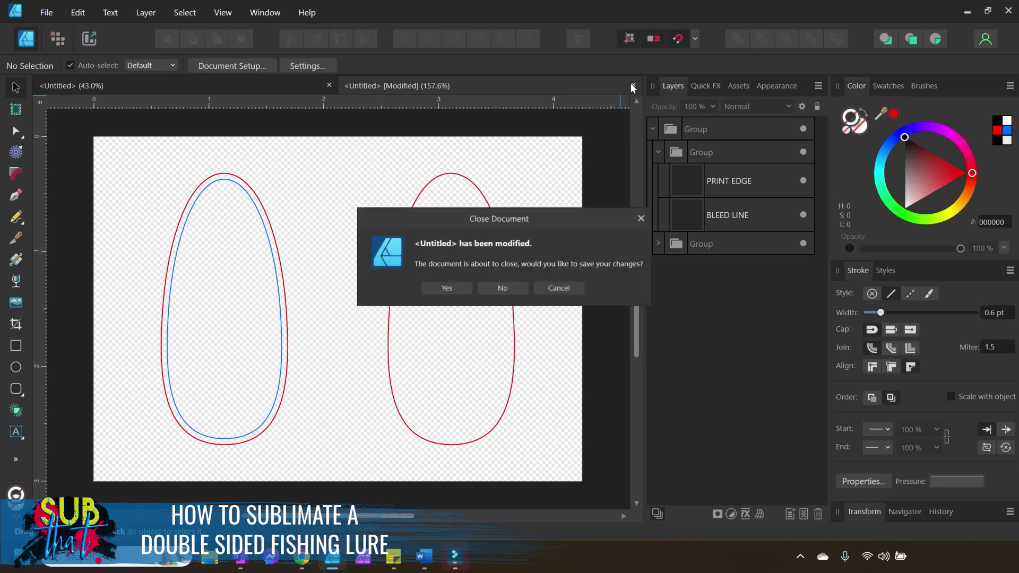
left_click(519, 290)
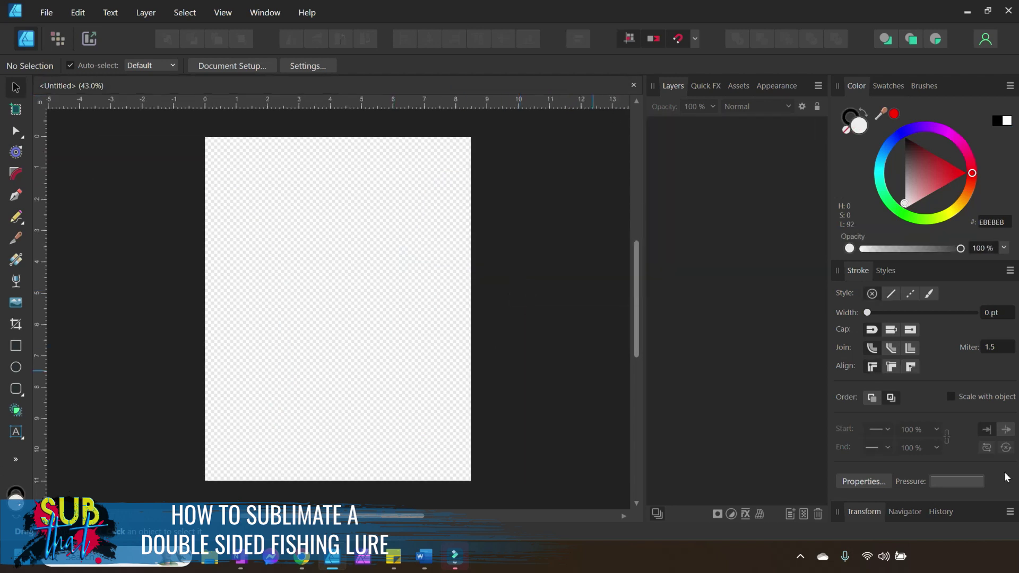
Step: Set the default stroke width to 0 pt, dock the Stroke panel beside Layers and show the Navigator
mouse_move(867, 312)
left_mouse_down()
mouse_move(885, 314)
mouse_move(866, 312)
left_mouse_up()
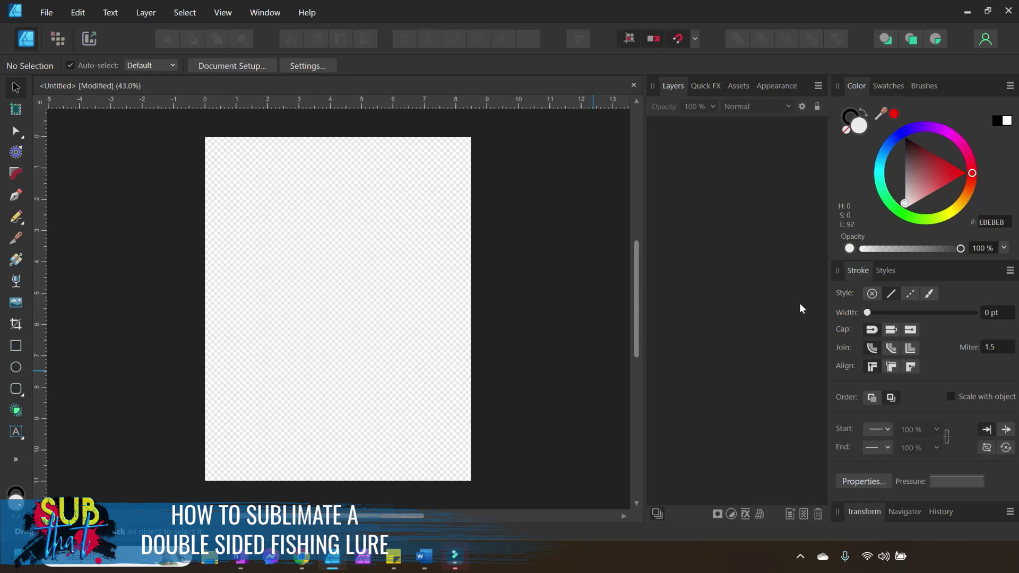
left_click(379, 242)
left_click(902, 511)
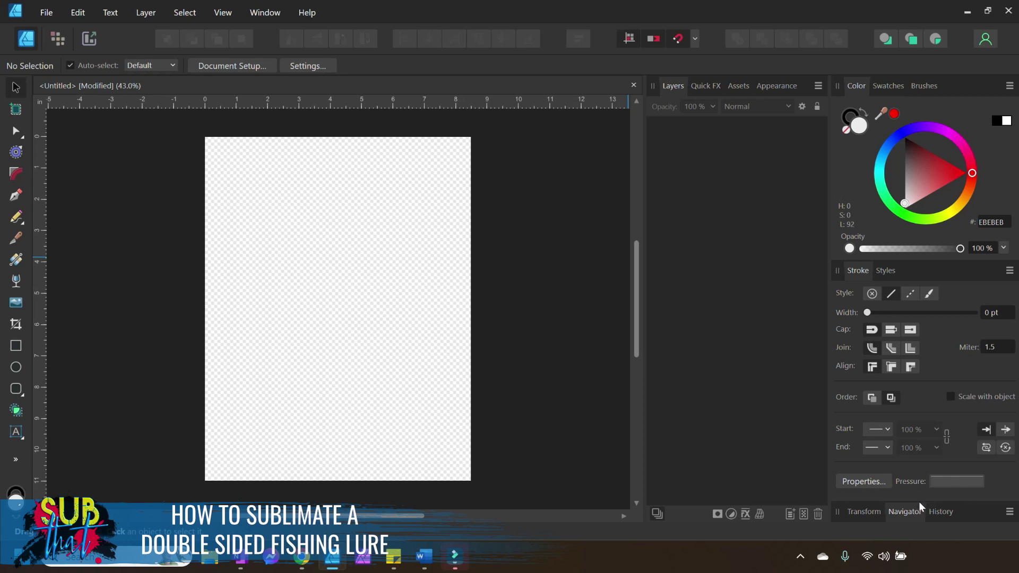
left_click(875, 511)
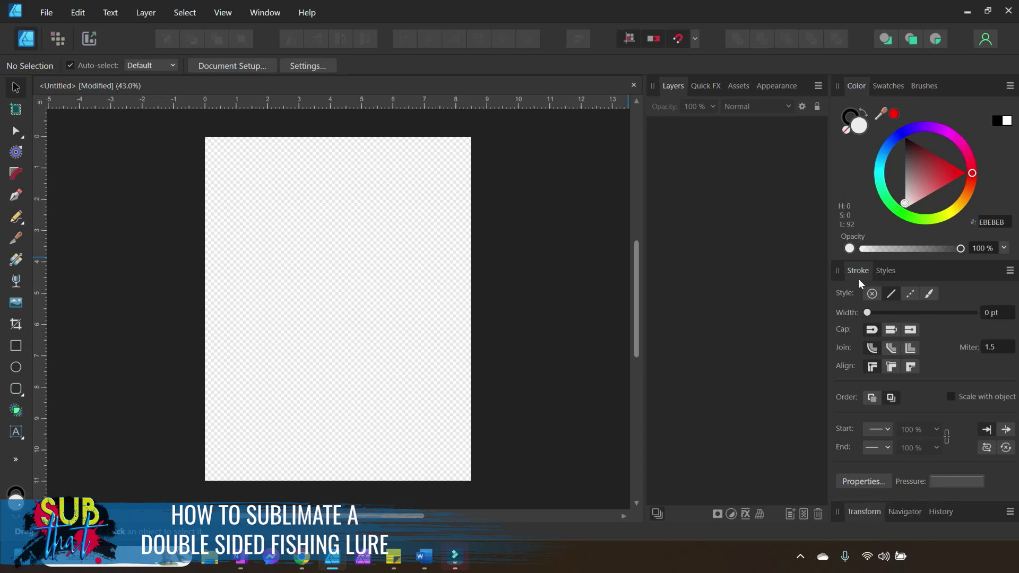
mouse_move(855, 271)
left_mouse_down()
mouse_move(861, 212)
mouse_move(750, 105)
mouse_move(707, 88)
left_mouse_up()
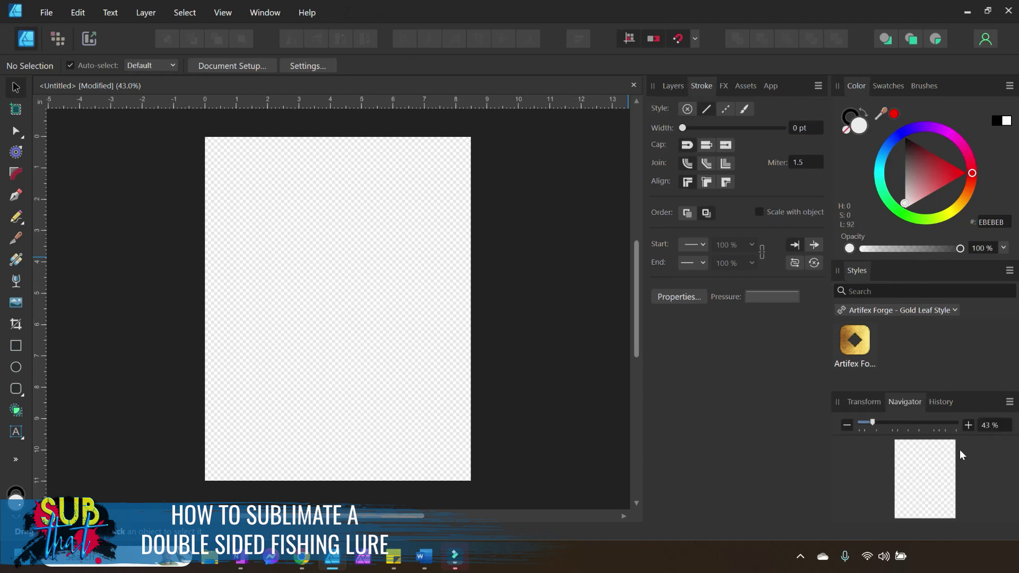
Step: Draw a rectangle about 1.7 in wide and 2.3 in high near the page's upper-left corner
left_click(969, 424)
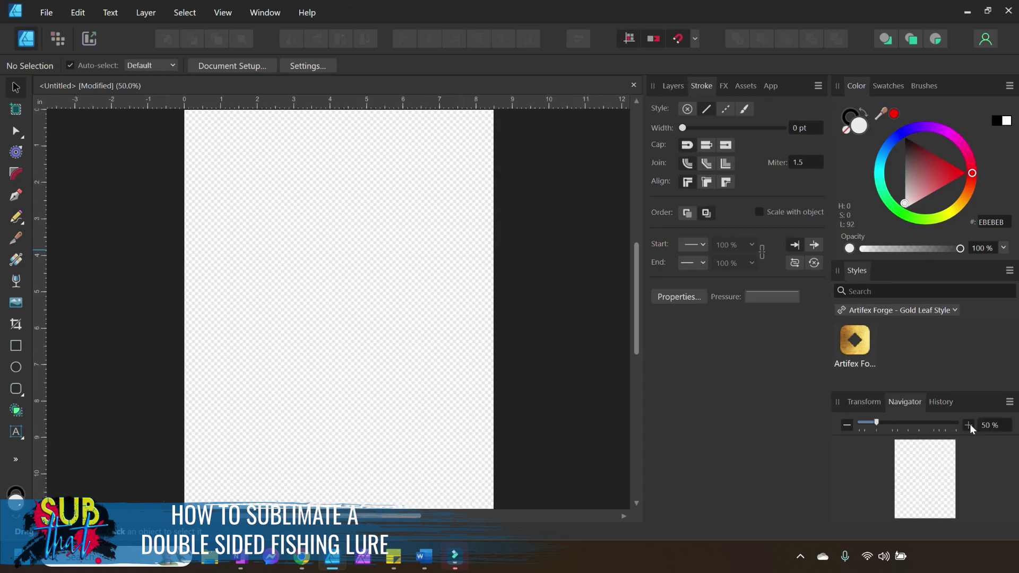
left_click(969, 424)
scroll(356, 364, "up", 2)
scroll(355, 364, "down", 1)
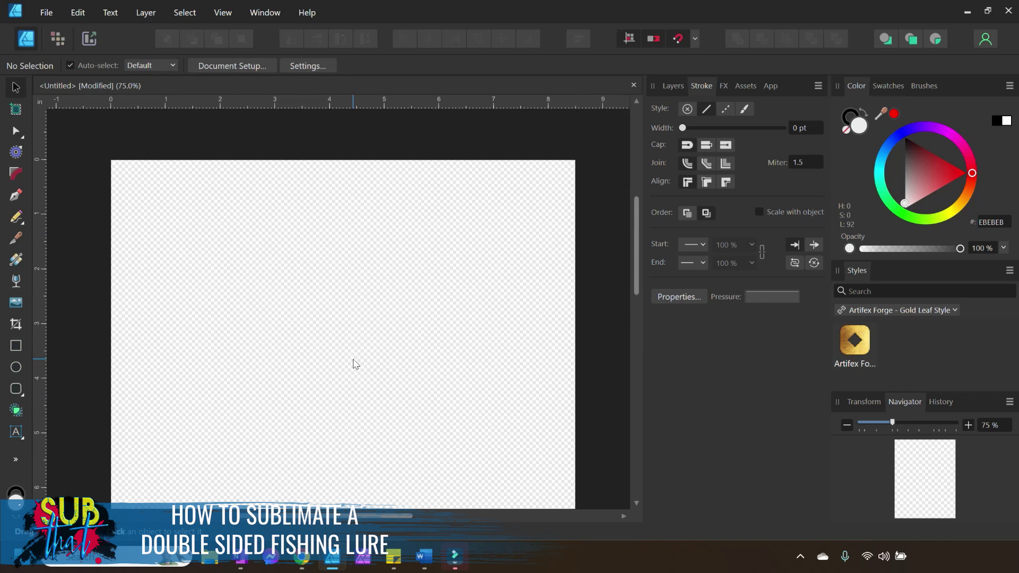
left_click(261, 285)
left_click(16, 348)
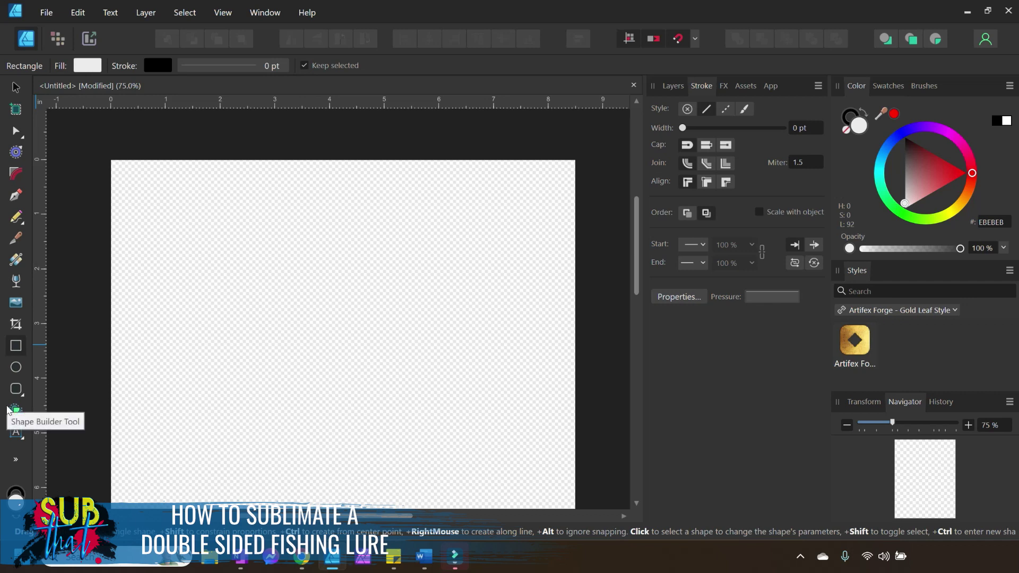
left_click_drag(154, 201, 247, 328)
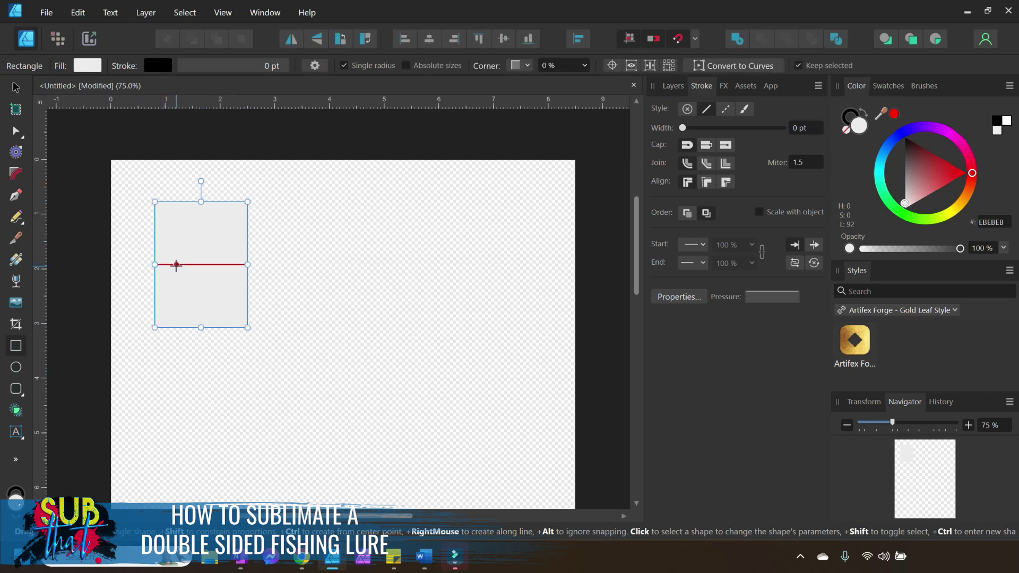
Step: Set the rectangle's width to 1.25 in and height to 2.5 in, and lock its aspect ratio
left_click(871, 405)
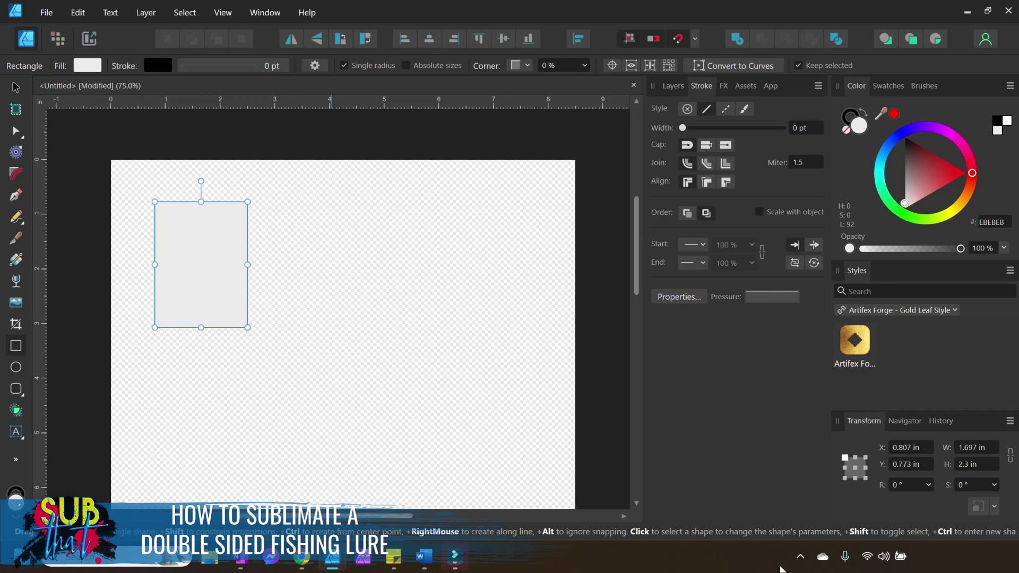
left_click(1011, 457)
left_click(1010, 458)
left_click(979, 451)
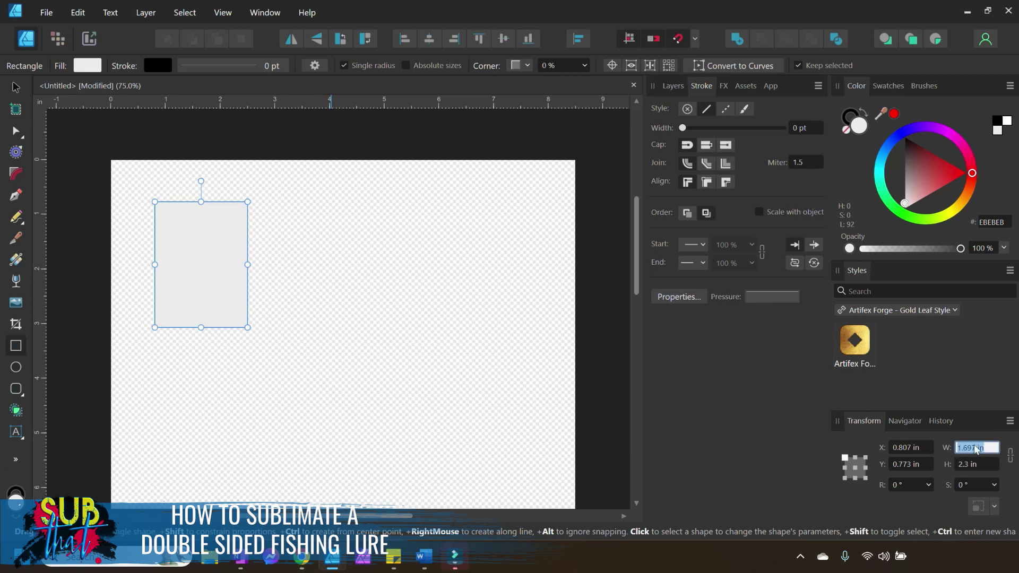
type("1")
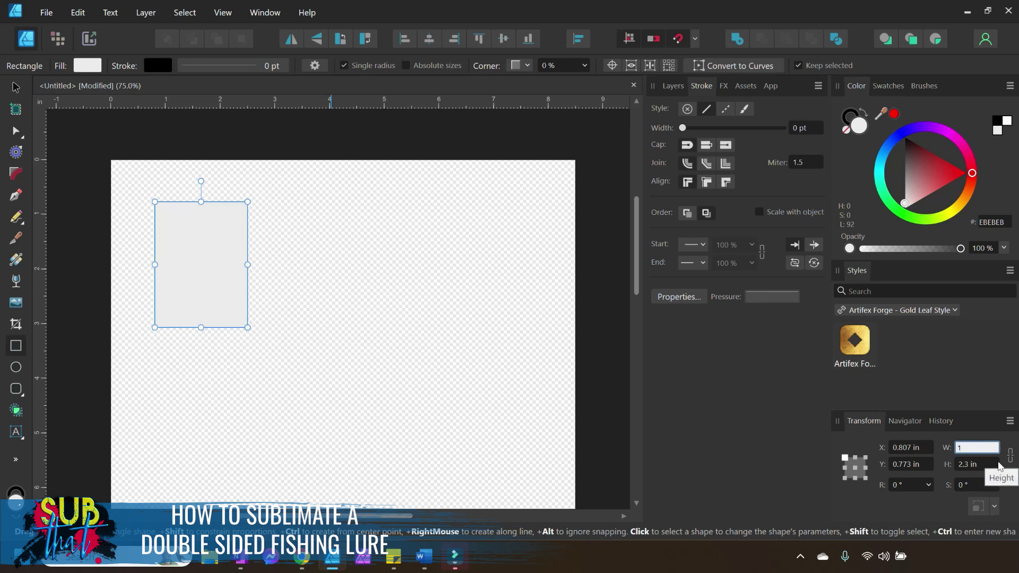
type(".25")
key("Return")
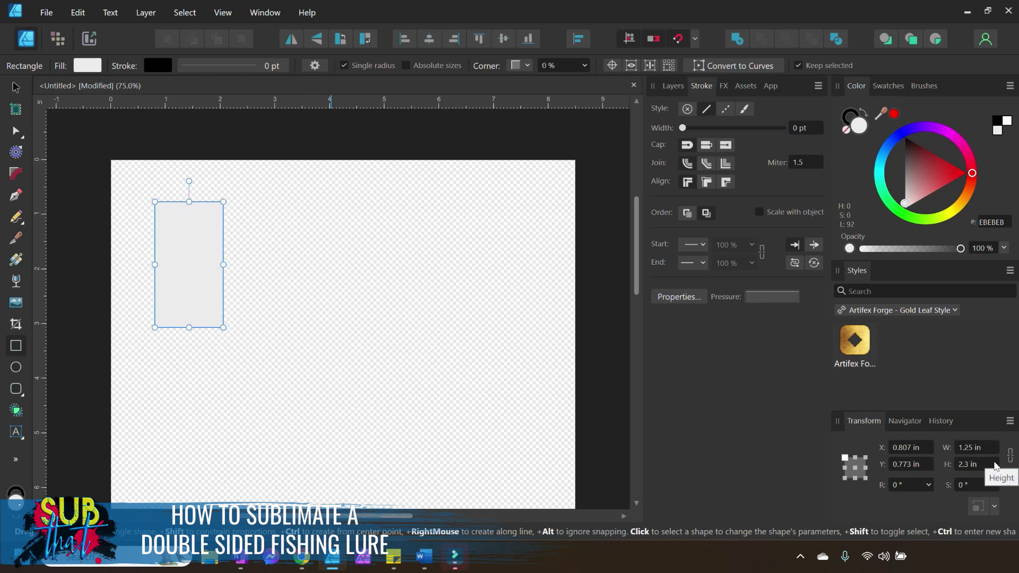
left_click(976, 466)
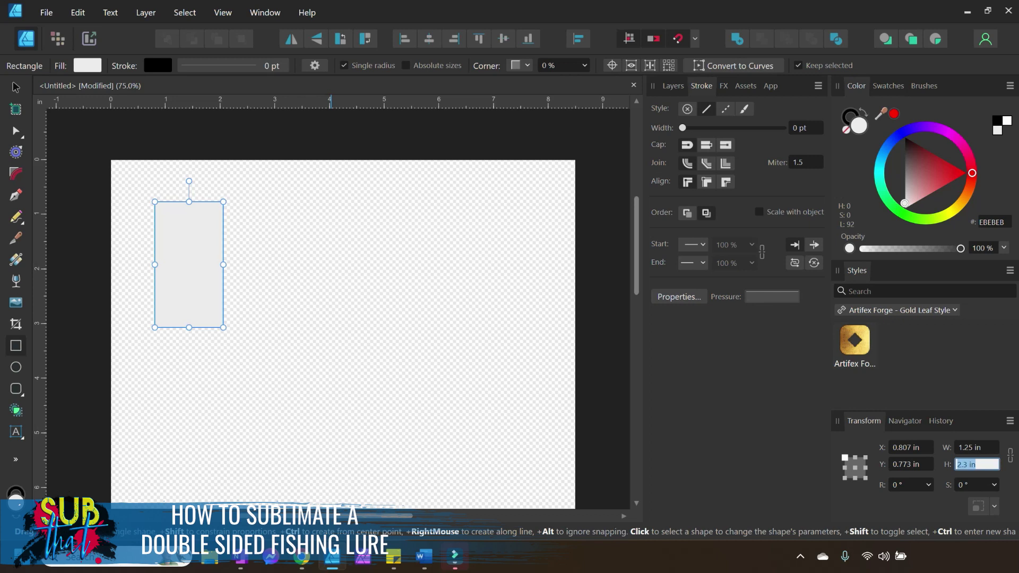
type("2.5")
key("Return")
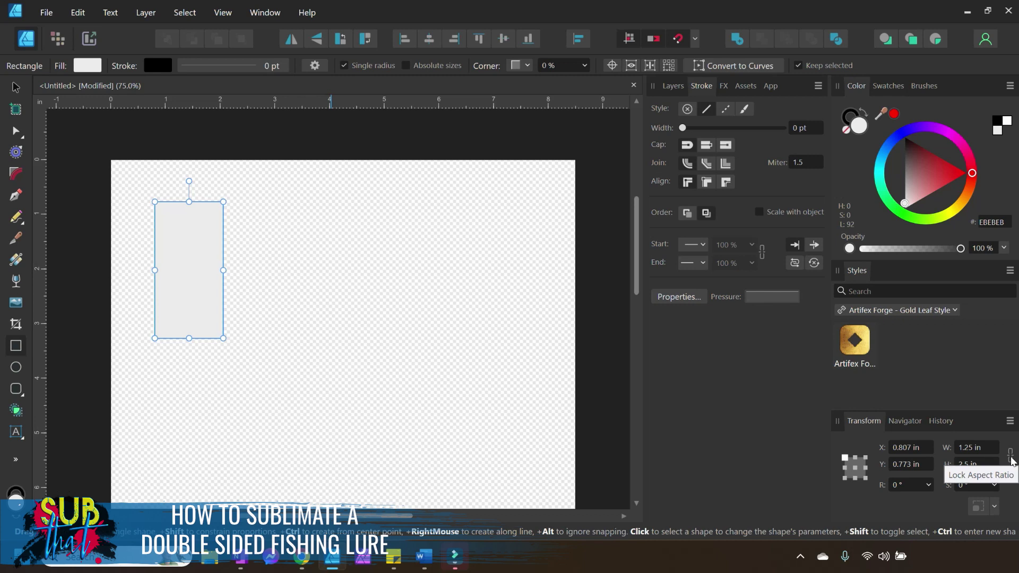
left_click(1011, 457)
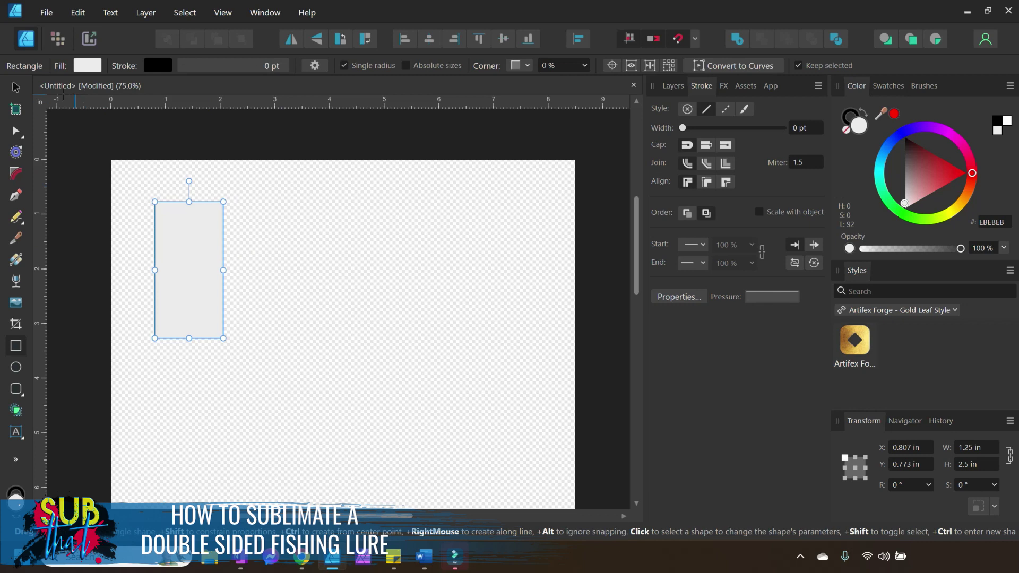
Step: Show the layers list and move the rectangle to about X 0.917 in, Y 1 in, leaving it deselected
left_click(15, 89)
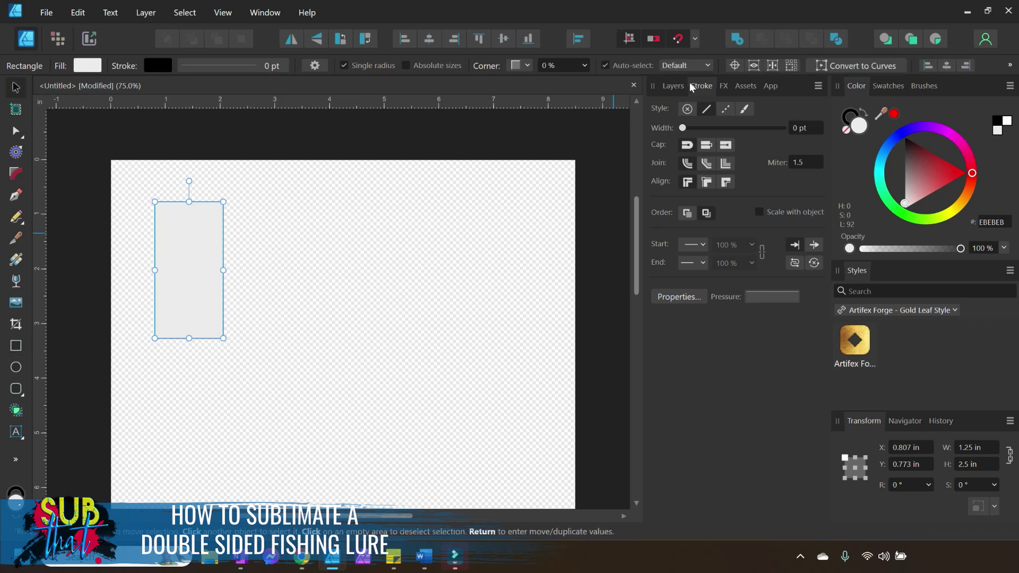
left_click(673, 86)
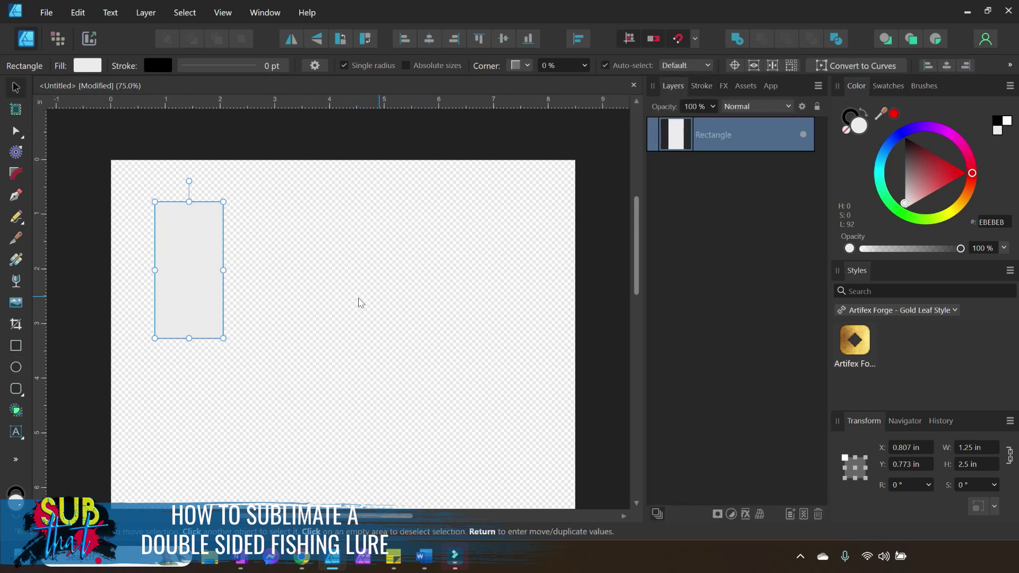
left_click_drag(198, 271, 205, 283)
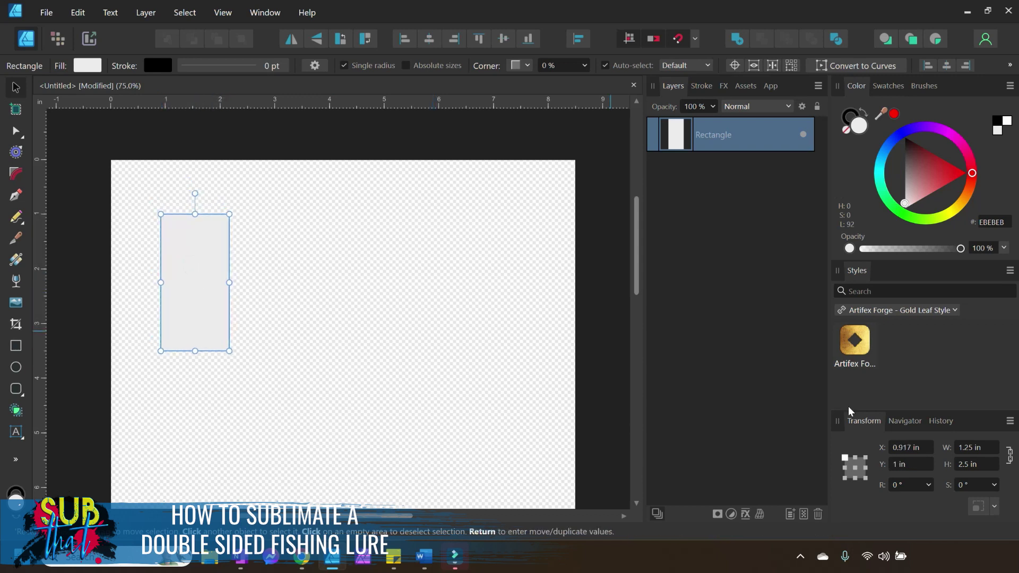
left_click(903, 421)
left_click(969, 426)
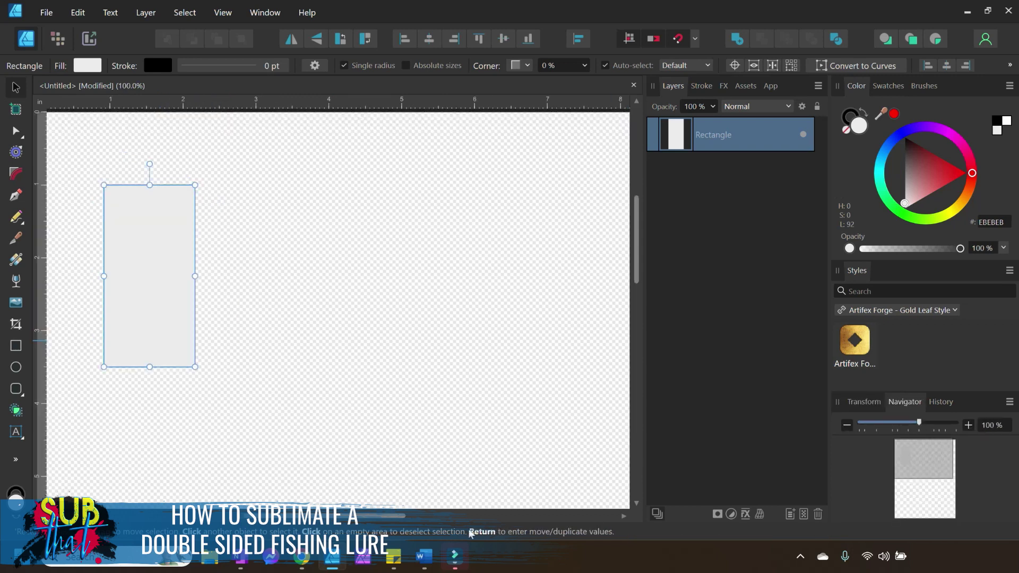
scroll(328, 377, "left", 2)
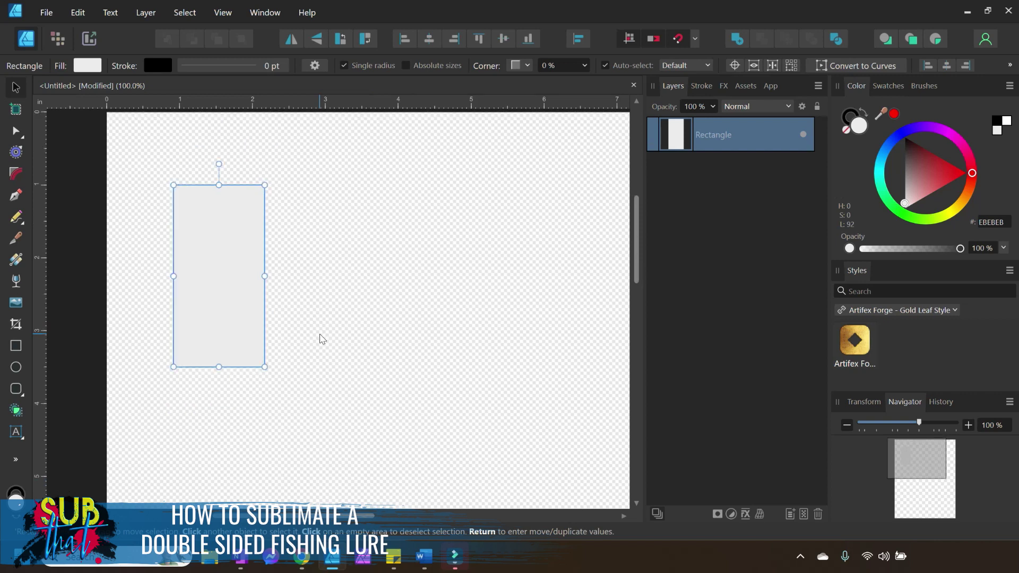
left_click(298, 288)
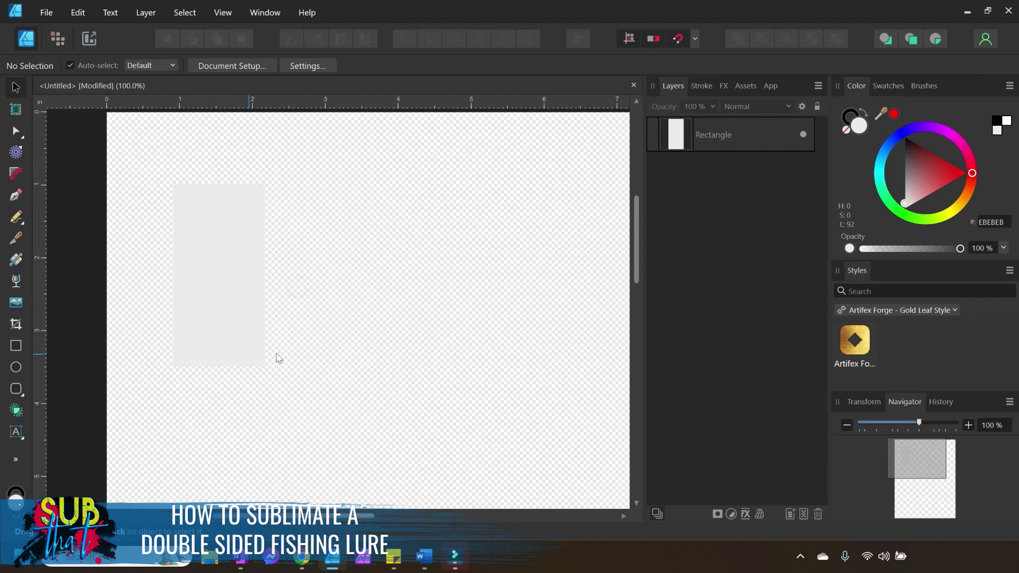
Step: Place the watercolor fishing pattern image 8 about 2.6 in square over the rectangle, shifted so that it covers it completely
left_click(20, 305)
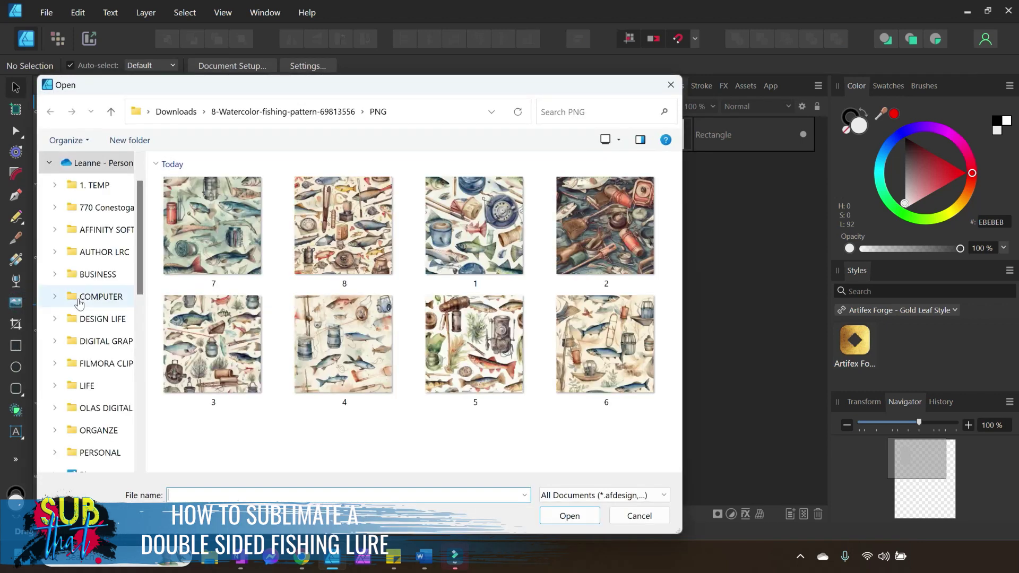
left_click(329, 234)
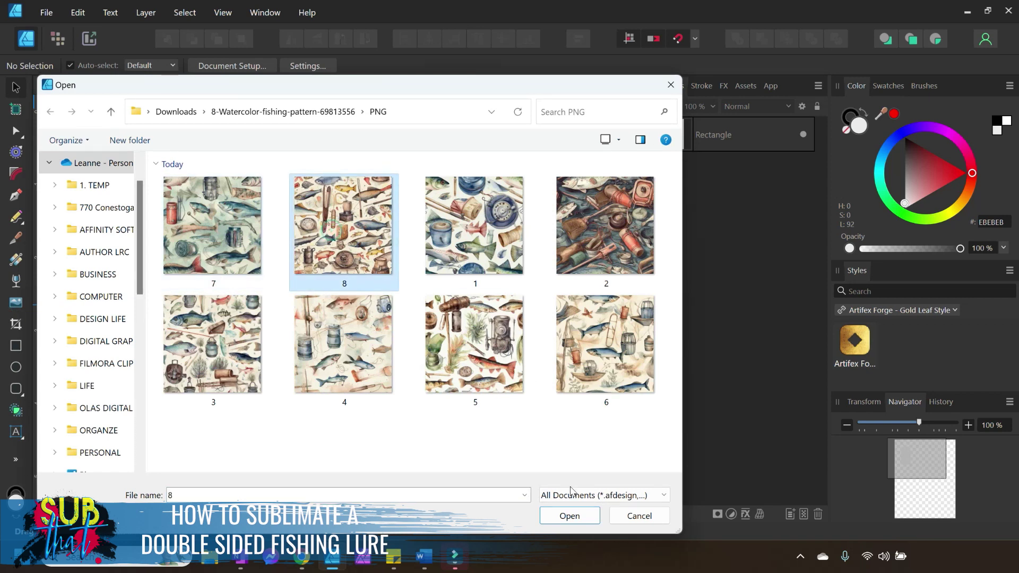
left_click(571, 516)
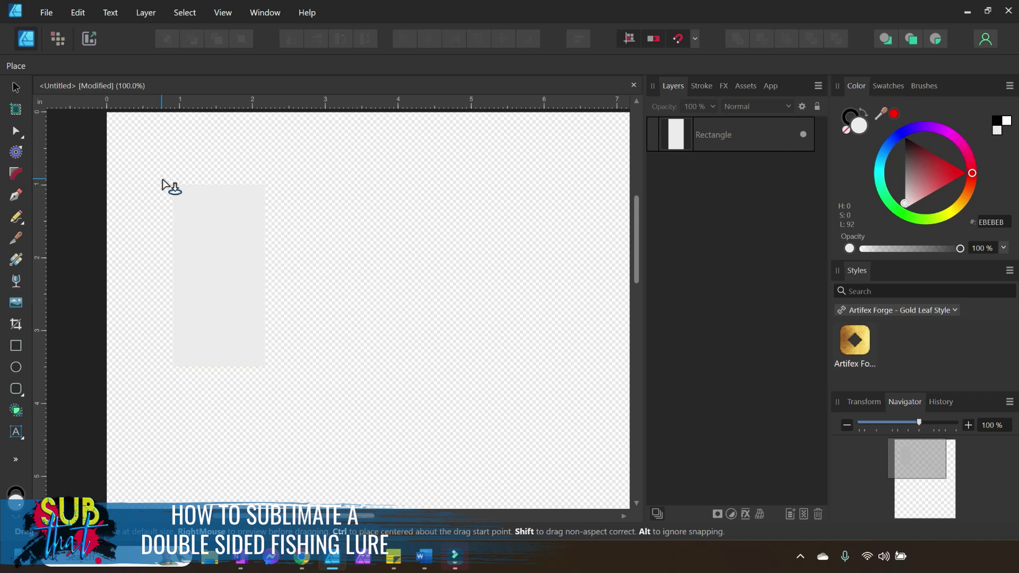
left_click_drag(161, 179, 336, 380)
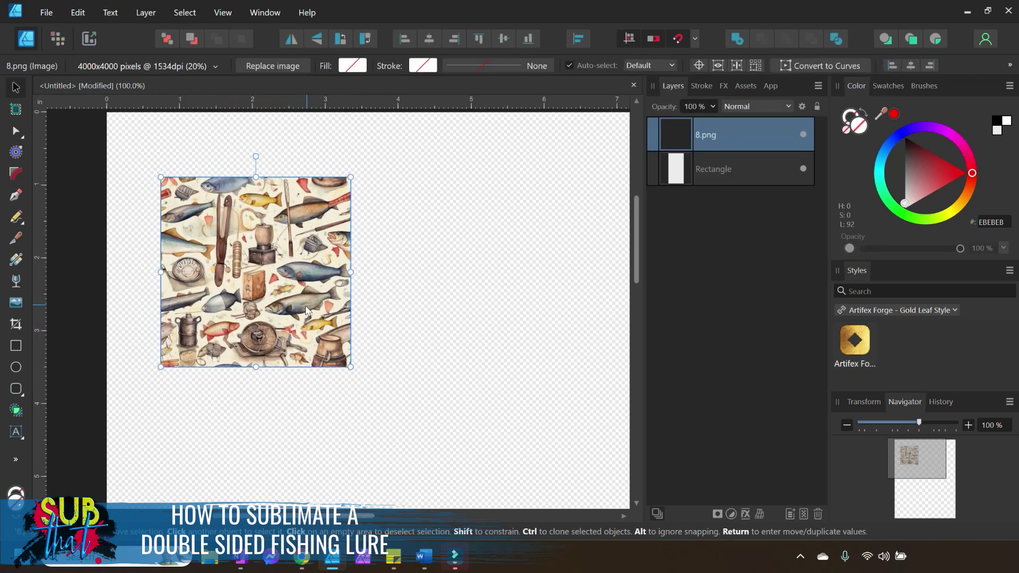
left_click_drag(310, 310, 286, 309)
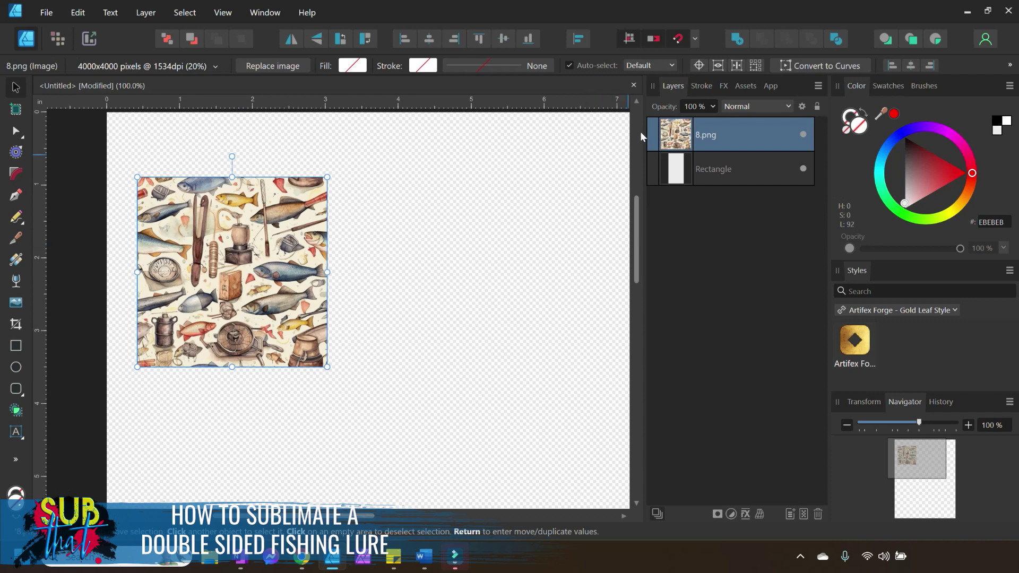
mouse_move(212, 263)
left_mouse_down()
mouse_move(242, 256)
mouse_move(206, 264)
left_mouse_up()
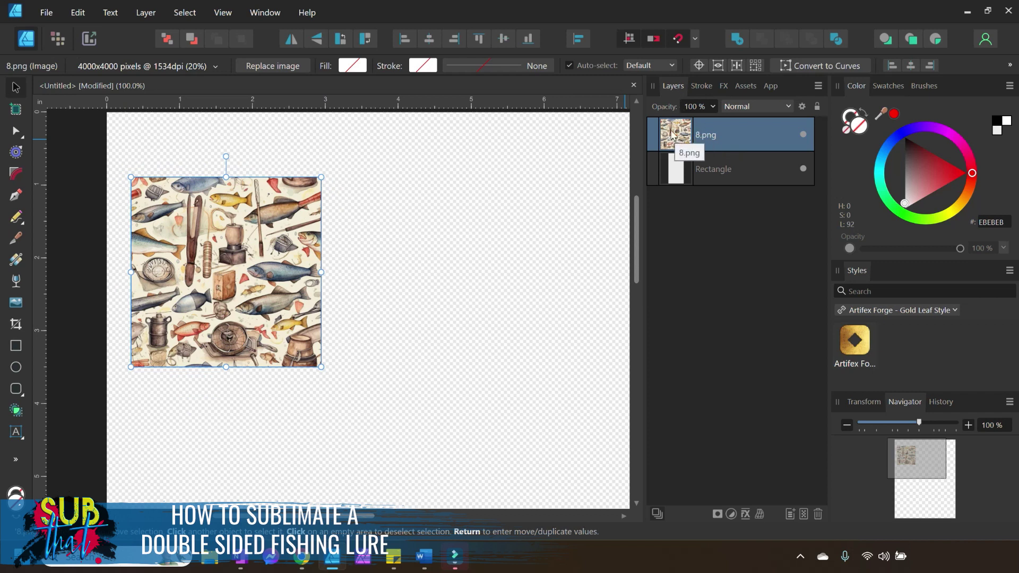
Step: Clip the 8.png image inside the rectangle by nesting its layer, and expand the rectangle's layer
left_click_drag(672, 135, 727, 171)
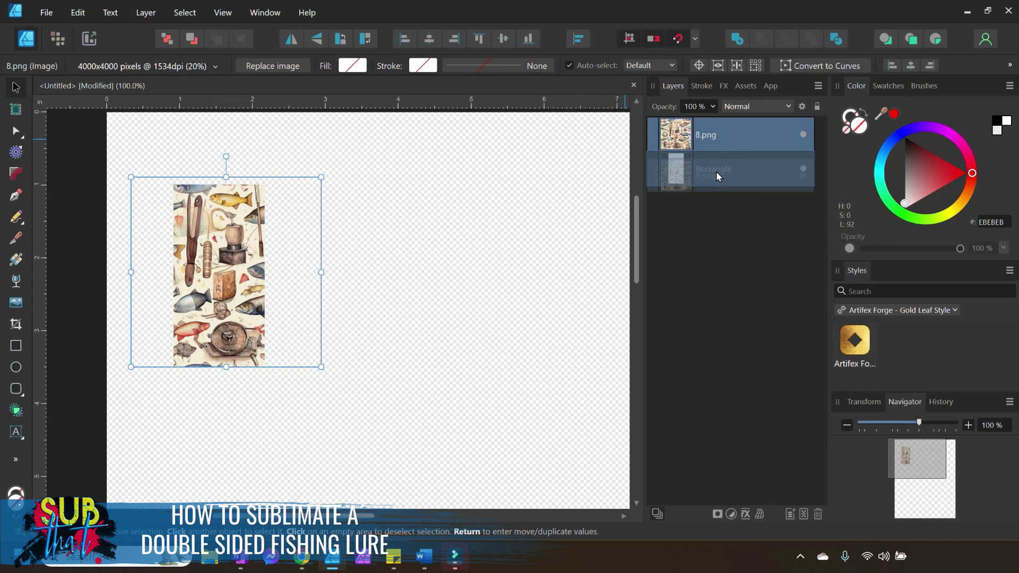
left_click_drag(715, 171, 715, 174)
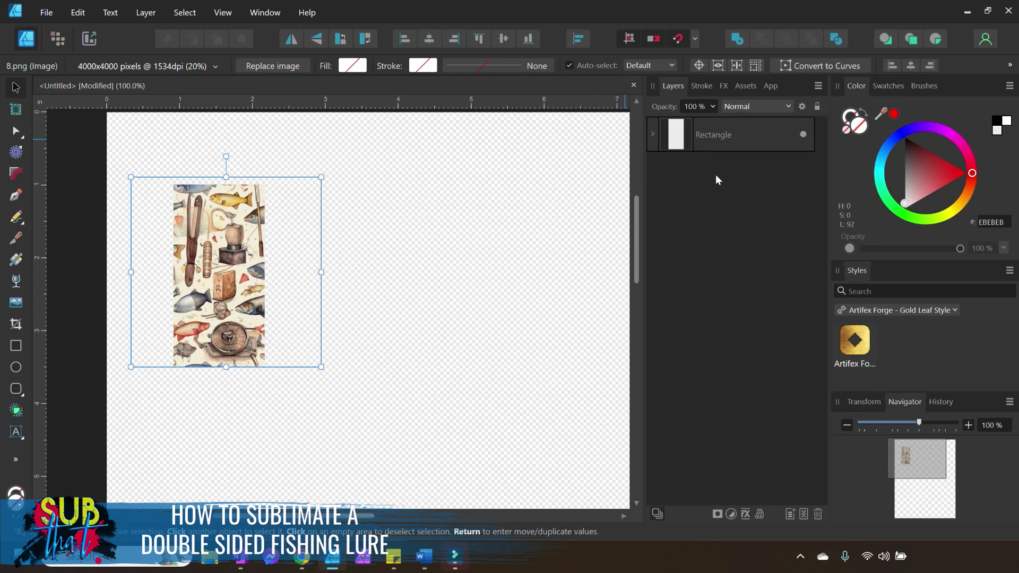
left_click(652, 135)
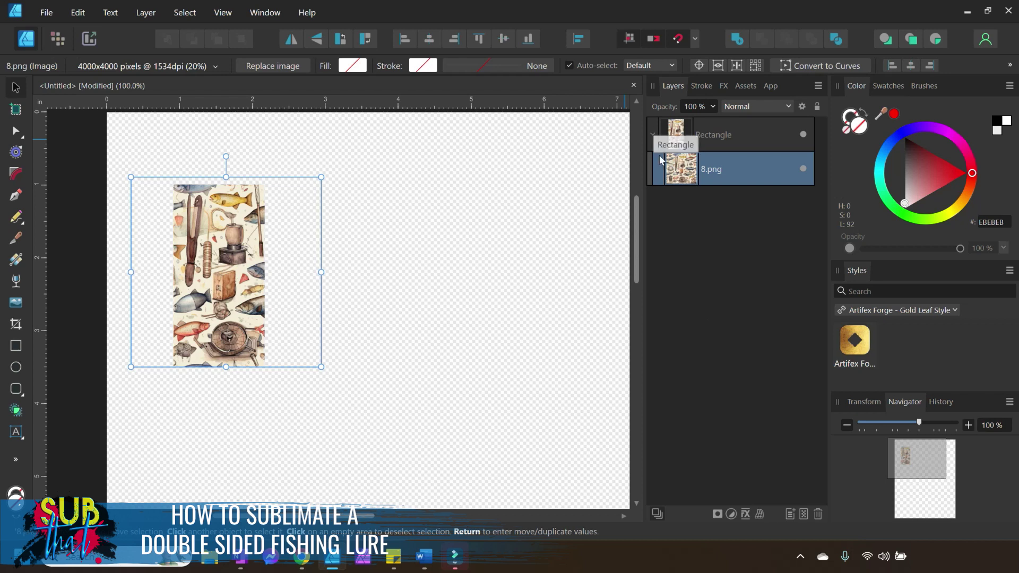
Step: Shrink the clipped image slightly from its upper-right corner, nudge it within the rectangle, and collapse the rectangle's layer
mouse_move(321, 176)
left_mouse_down()
mouse_move(364, 150)
mouse_move(313, 187)
left_mouse_up()
mouse_move(202, 315)
left_mouse_down()
mouse_move(225, 319)
mouse_move(189, 313)
mouse_move(200, 311)
left_mouse_up()
left_click(339, 370)
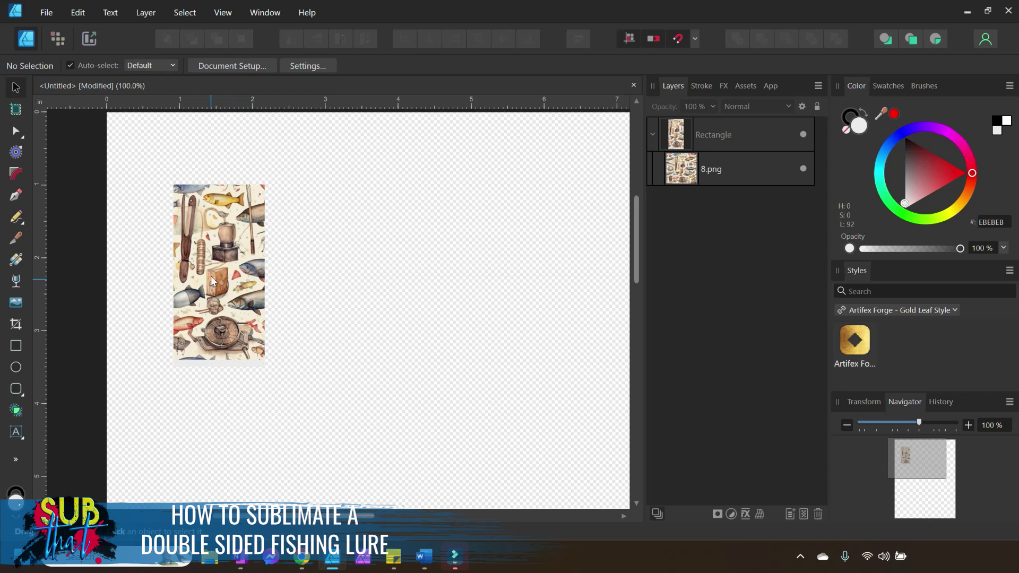
left_click(653, 135)
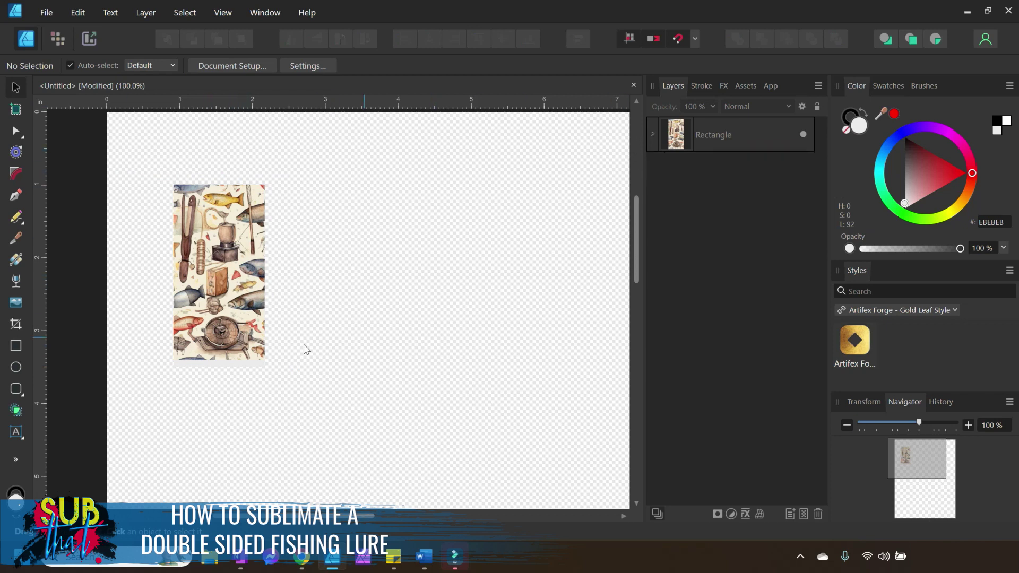
Step: Select the nested 8.png image and move it down so the pattern fills the rectangle to its lower edge
left_click(245, 315)
left_click(233, 308)
left_click(656, 136)
left_click(674, 164)
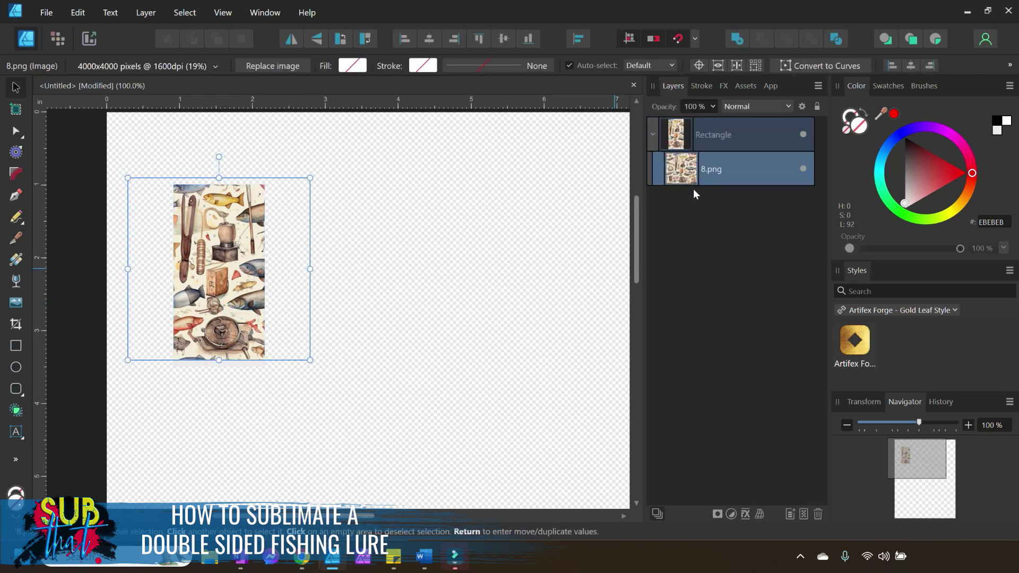
left_click_drag(264, 308, 265, 316)
left_click(321, 344)
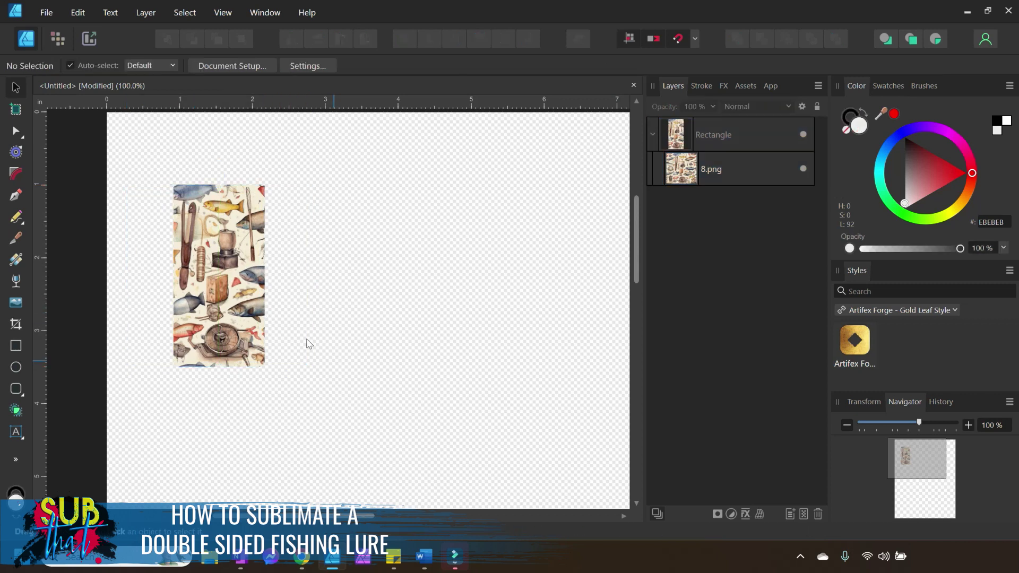
Step: Try shifting the clipped image up inside the rectangle and back down until it covers the whole rectangle again
left_click(968, 425)
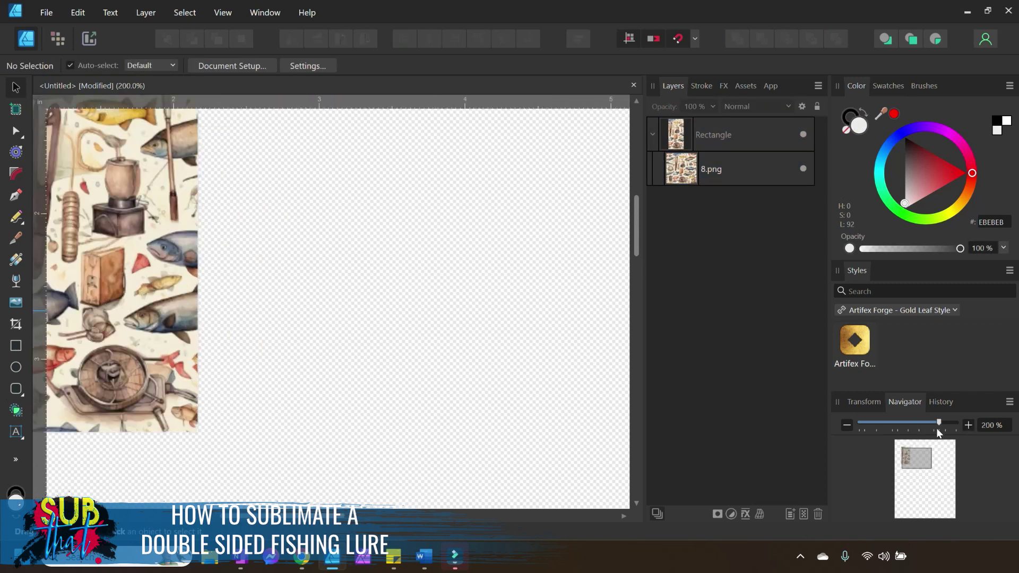
scroll(300, 499, "left", 3)
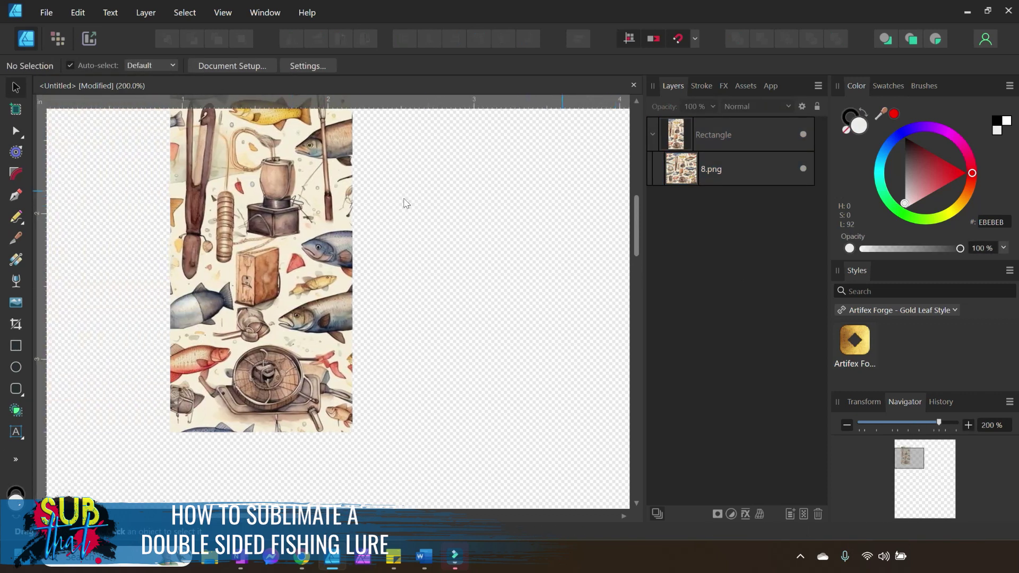
left_click(333, 216)
left_click(725, 177)
left_click_drag(265, 447, 273, 416)
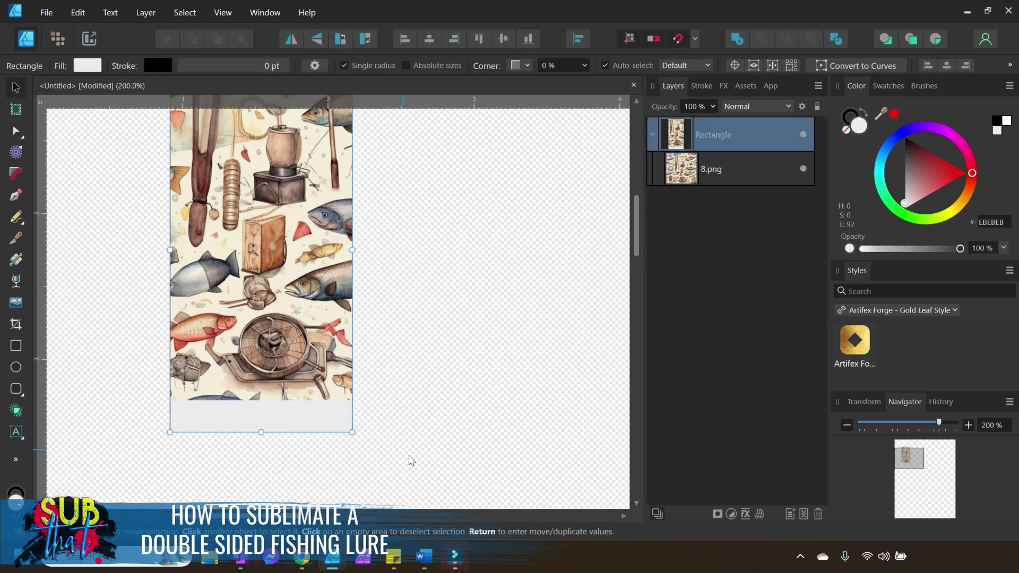
left_click(372, 428)
left_click(275, 424)
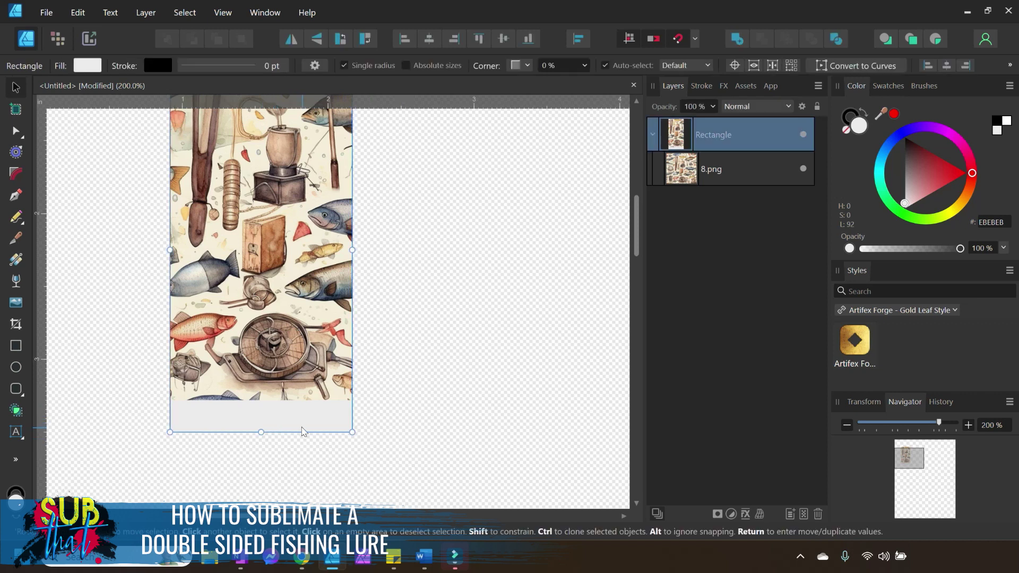
left_click(705, 179)
left_click_drag(300, 293, 302, 328)
scroll(422, 307, "up", 2)
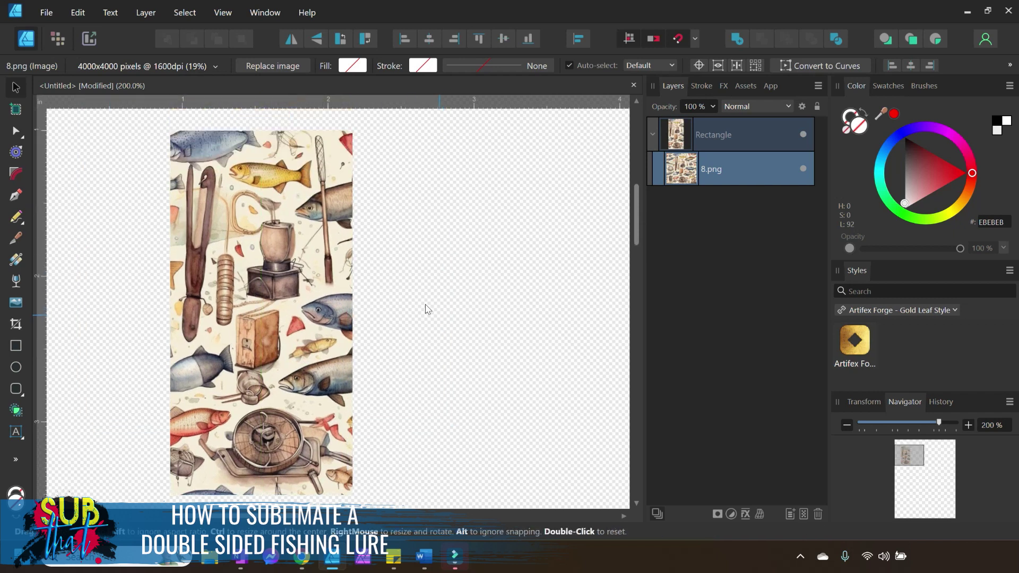
Step: Collapse the rectangle's layer, make its stroke the active colour, and deselect the rectangle
left_click(493, 278)
left_click(662, 145)
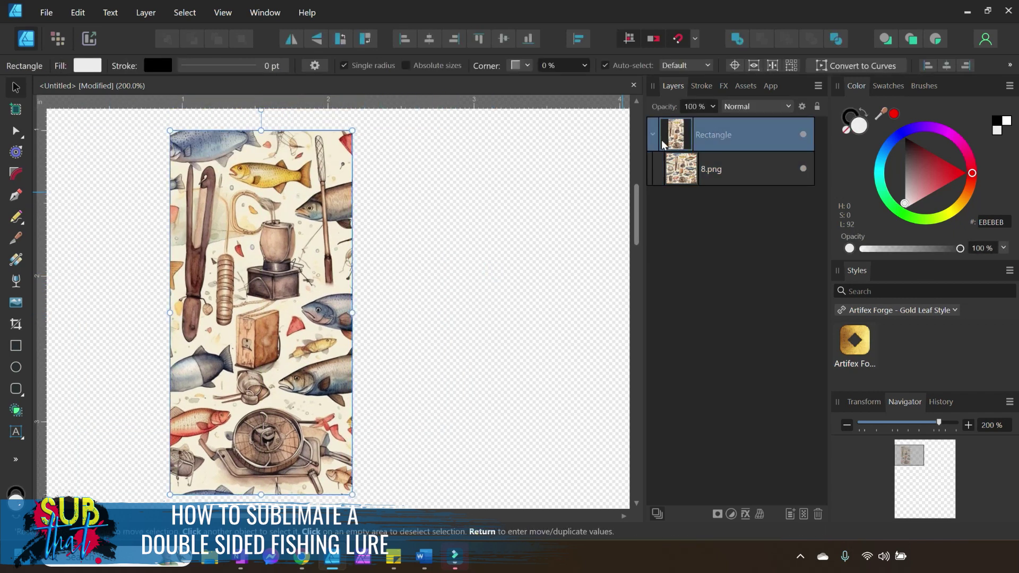
left_click(653, 137)
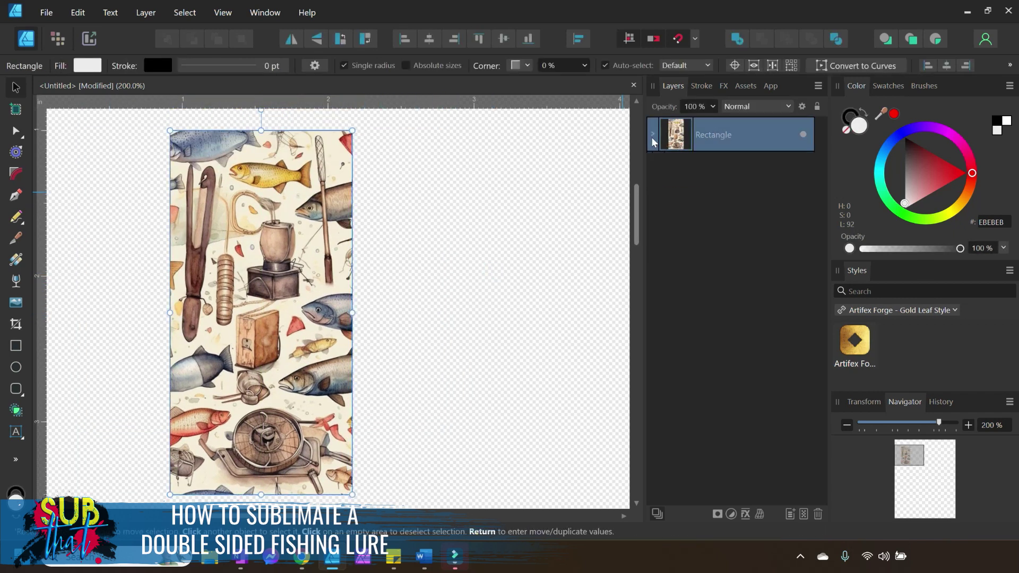
left_click(847, 117)
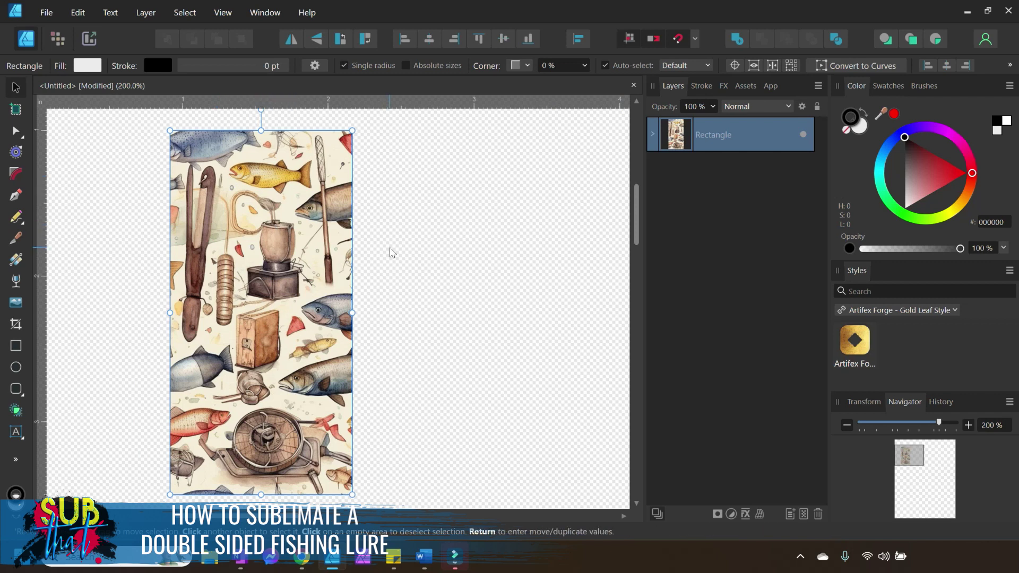
left_click(844, 131)
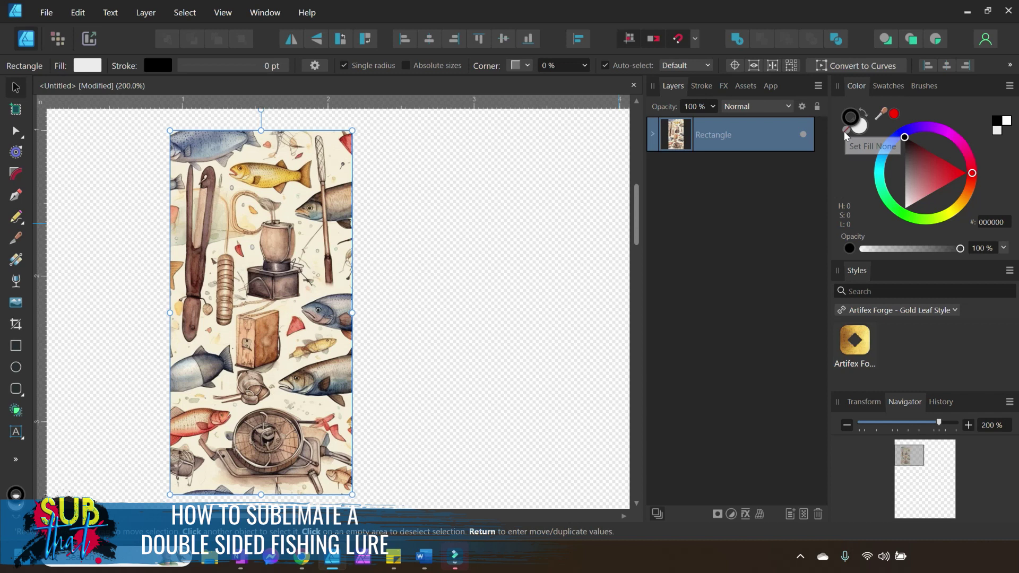
left_click(535, 260)
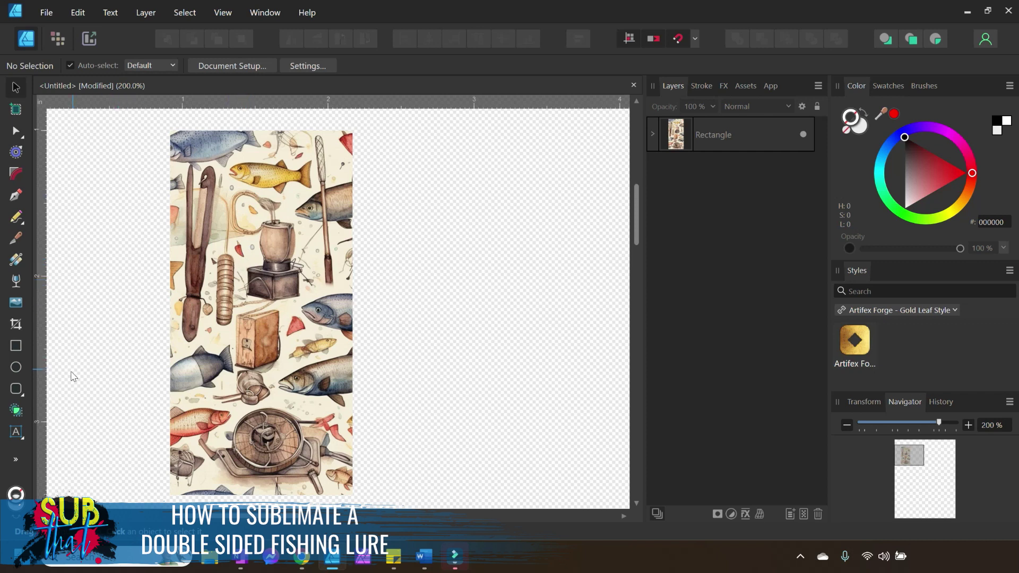
Step: Add a first name in capitals as vertical artistic text over the fishing pattern, with one letter per line
left_click(17, 433)
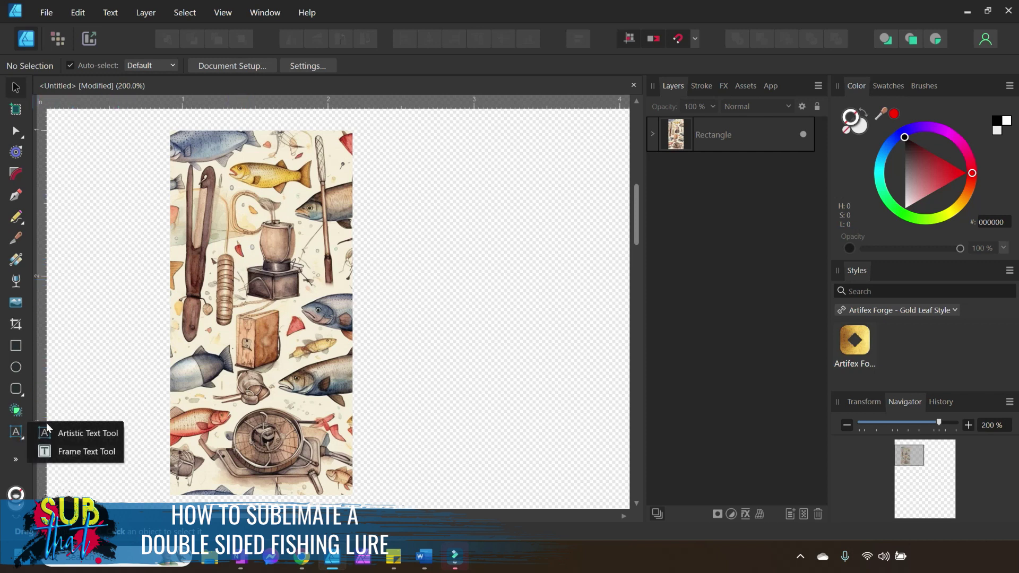
left_click(85, 433)
left_click_drag(223, 197, 230, 236)
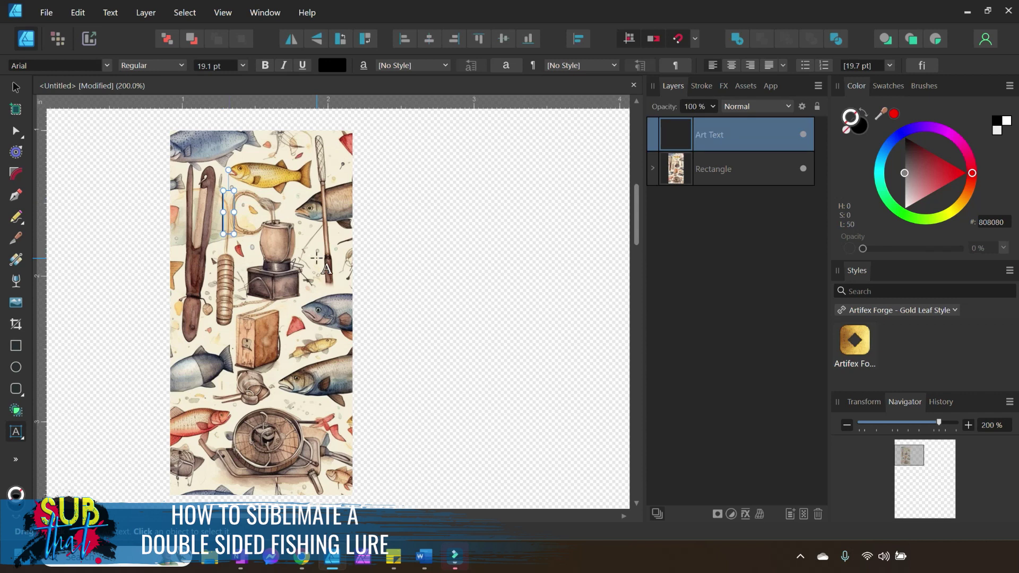
type("K")
key("Return")
type("E")
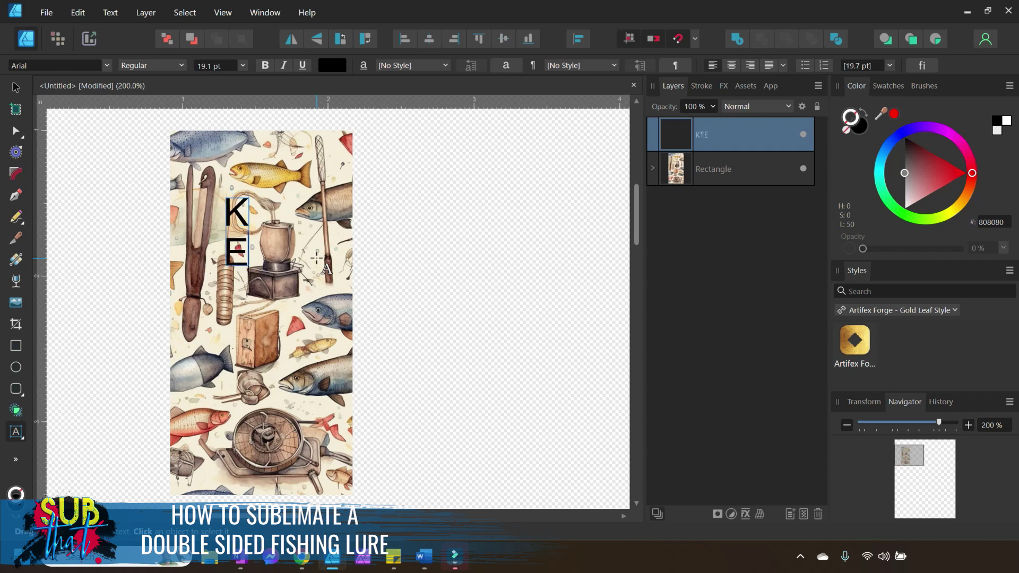
key("Return")
type("N")
key("Return")
type("DA")
key("BackSpace")
key("Return")
type("A")
Step: Move the vertical name toward the centre of the rectangle and set all its letters in the Ambigue Wild font
left_click(16, 87)
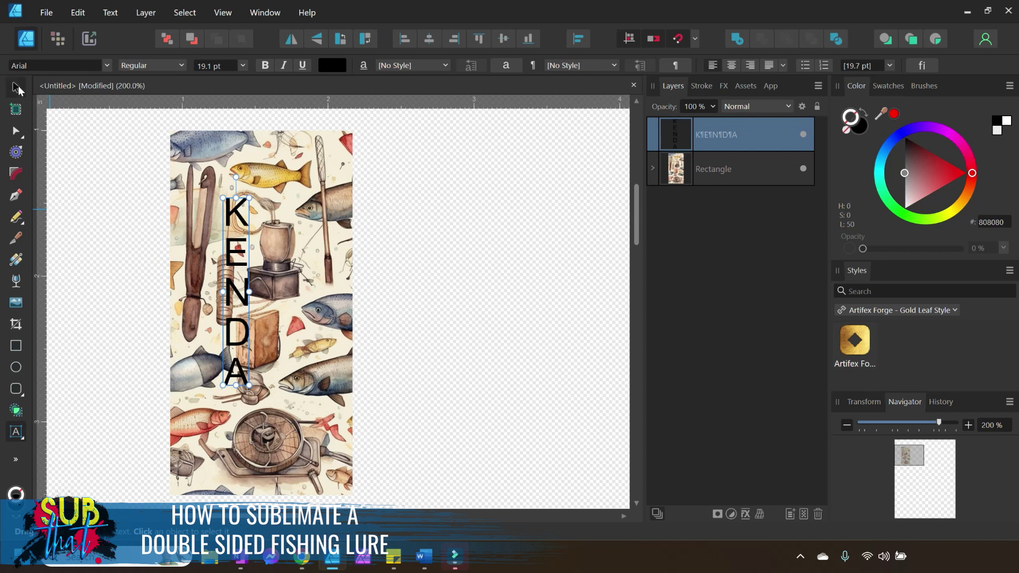
left_click_drag(243, 254, 269, 274)
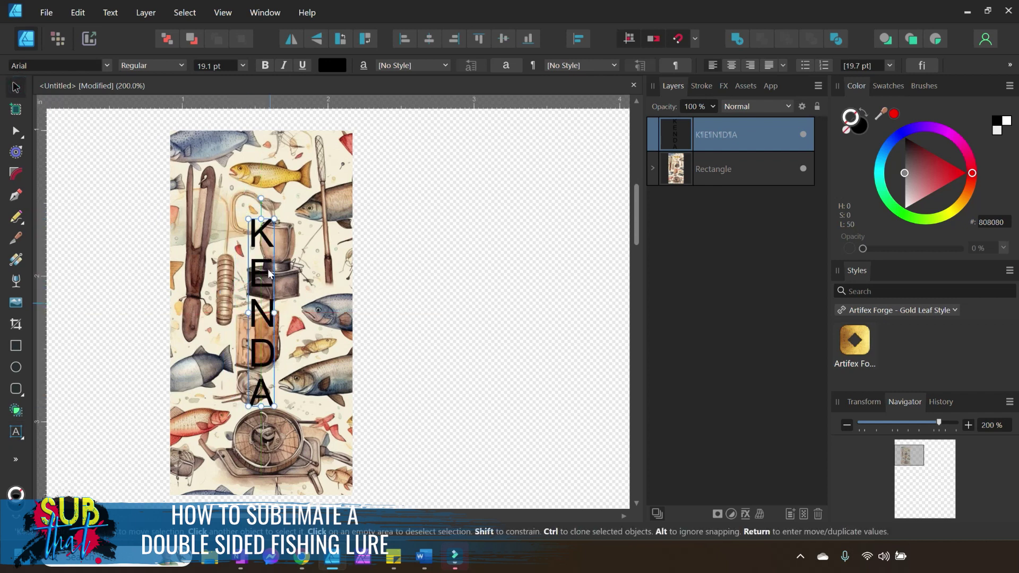
double_click(252, 236)
key("shift+Down")
key("shift+Down")
key("shift+Down")
key("shift+Down")
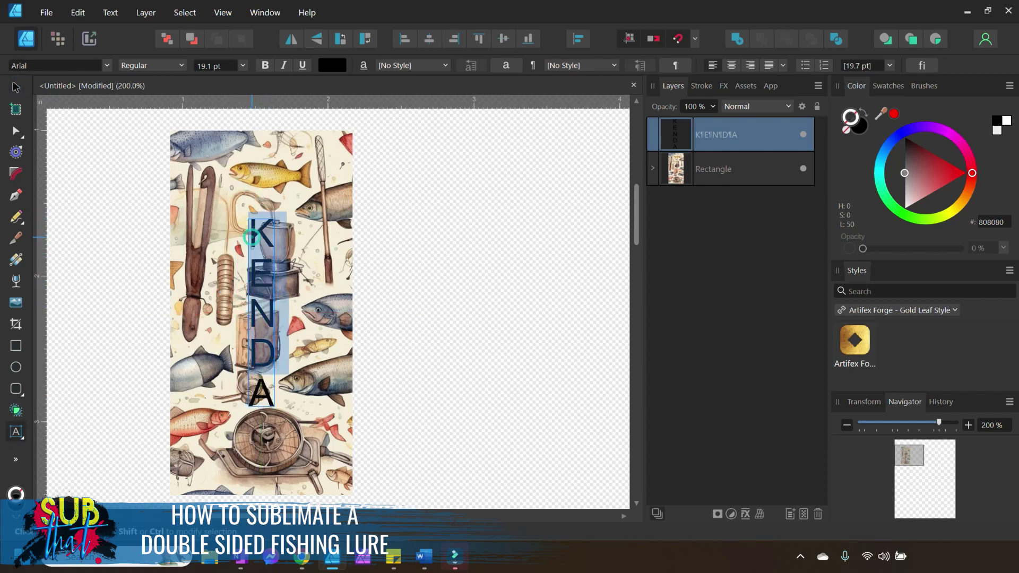
left_click(74, 66)
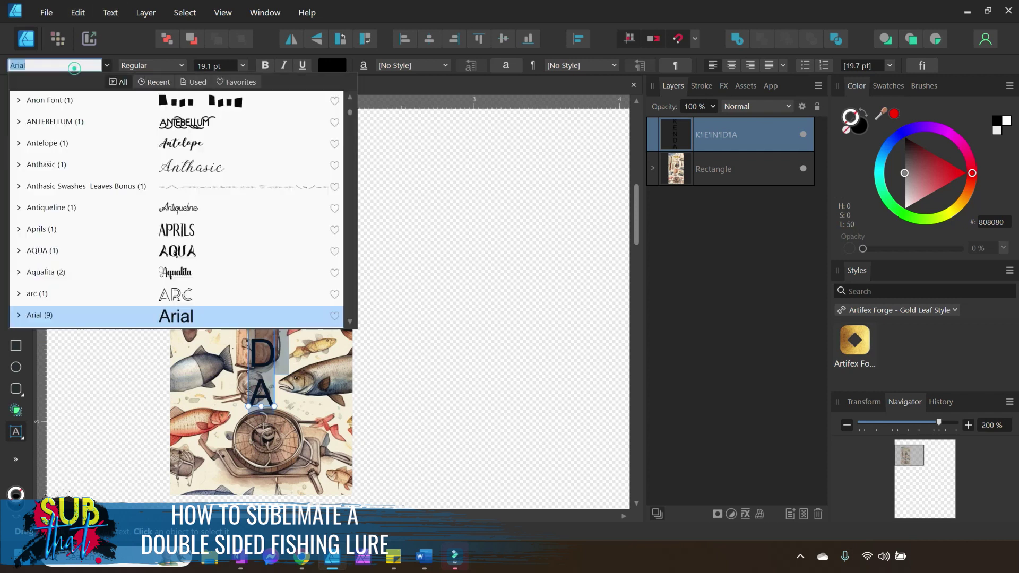
left_click(154, 82)
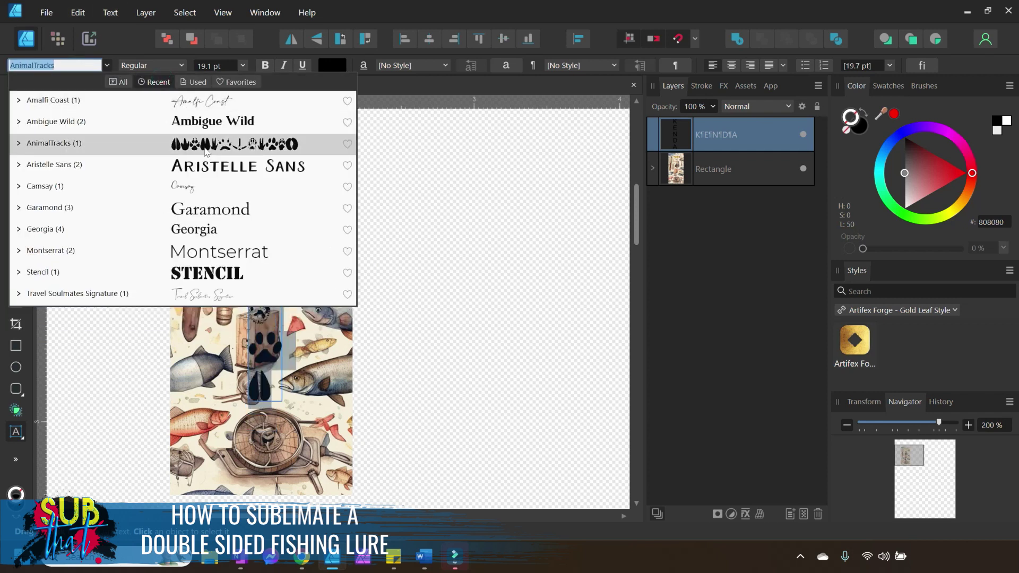
left_click(205, 122)
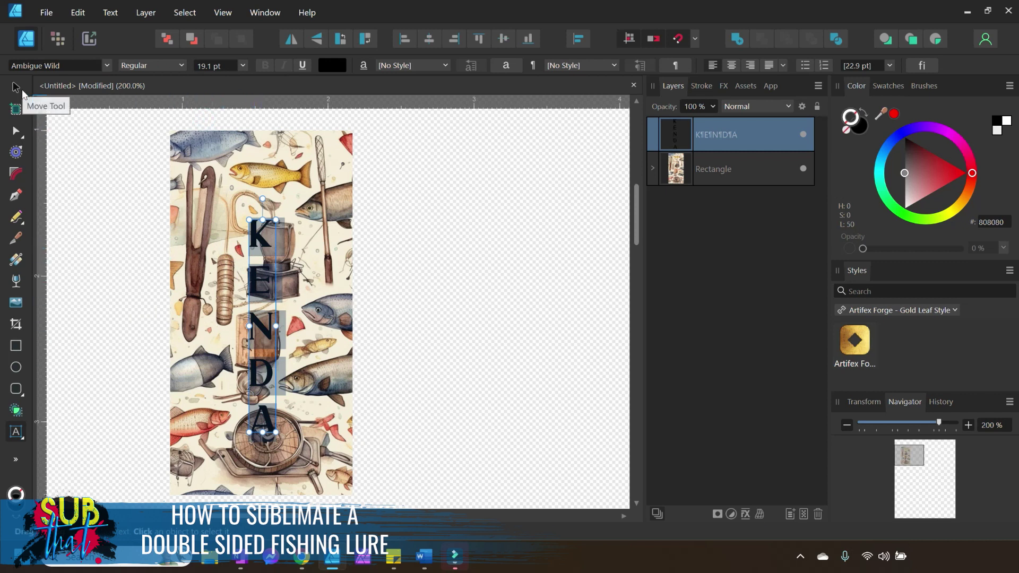
Step: Fill the name's letters with white and give them a 1 pt black stroke aligned to the outside
left_click(860, 131)
left_click_drag(936, 183, 894, 240)
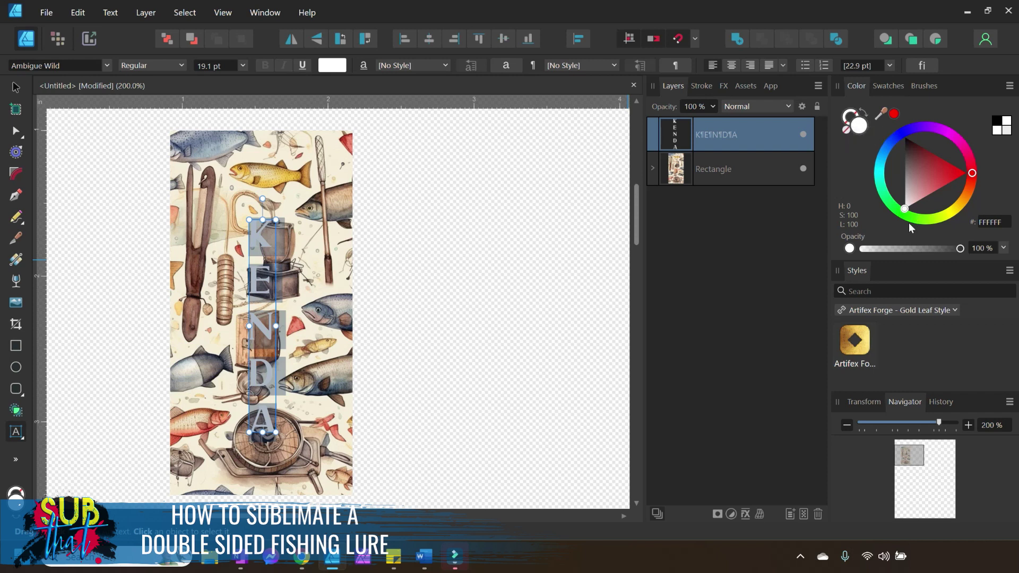
left_click(851, 116)
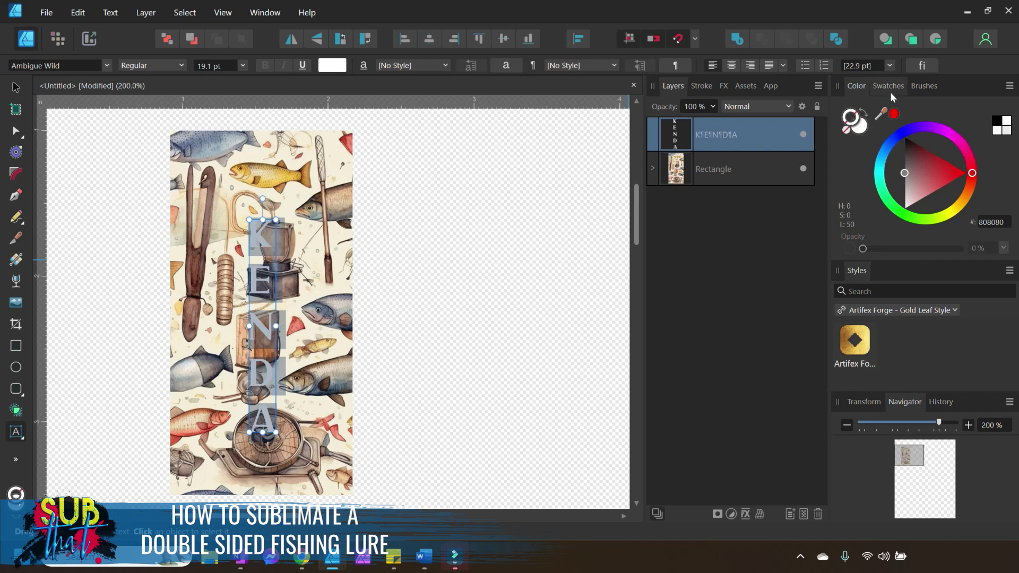
left_click_drag(706, 88, 868, 94)
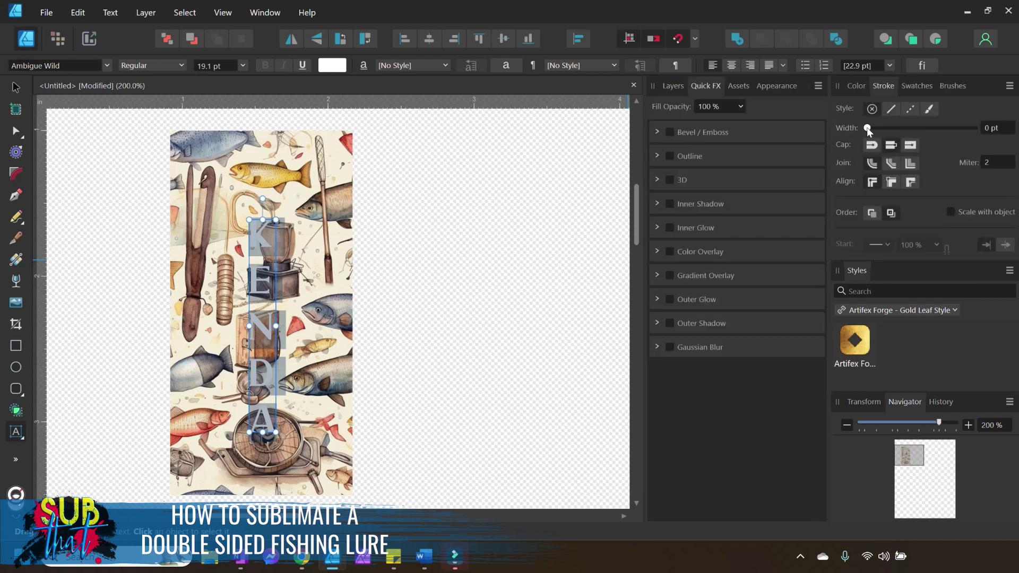
left_click_drag(867, 128, 880, 129)
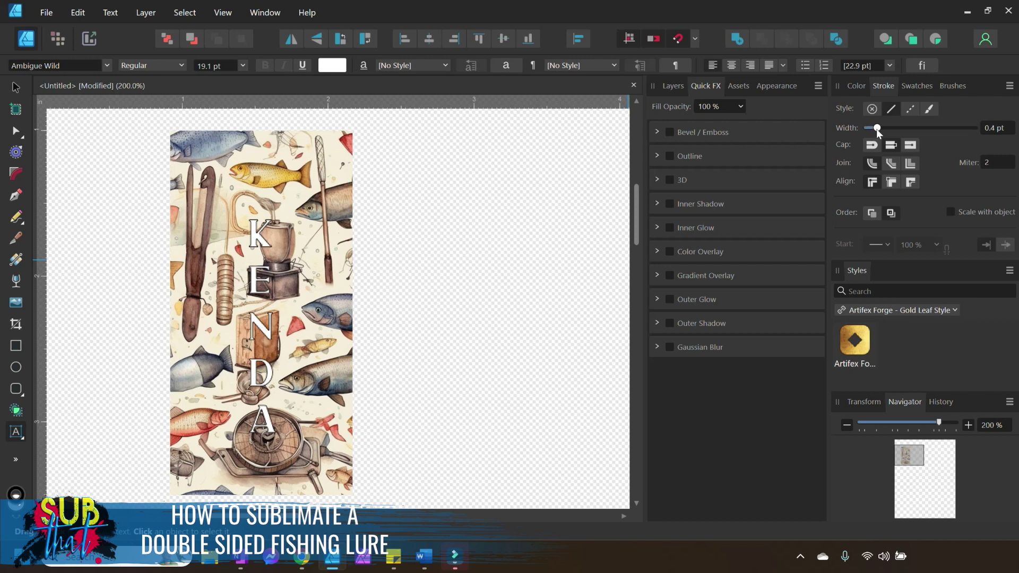
left_click_drag(880, 129, 883, 130)
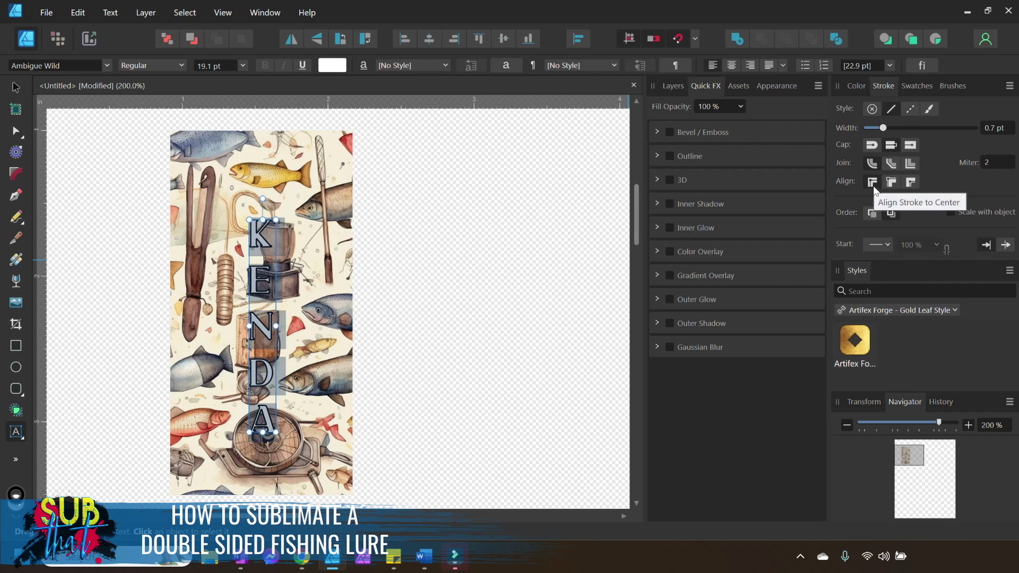
left_click(909, 183)
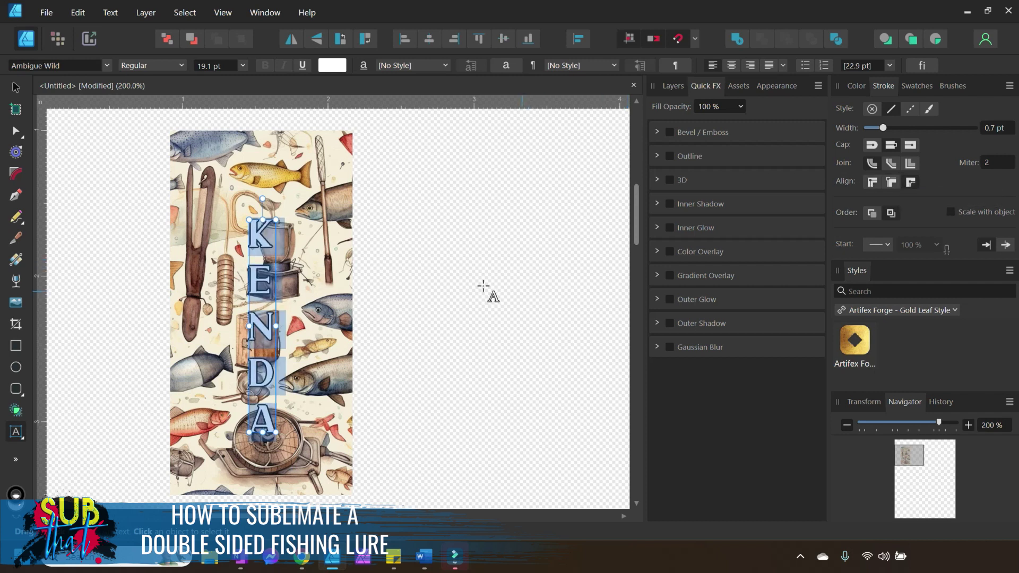
left_click_drag(886, 127, 891, 128)
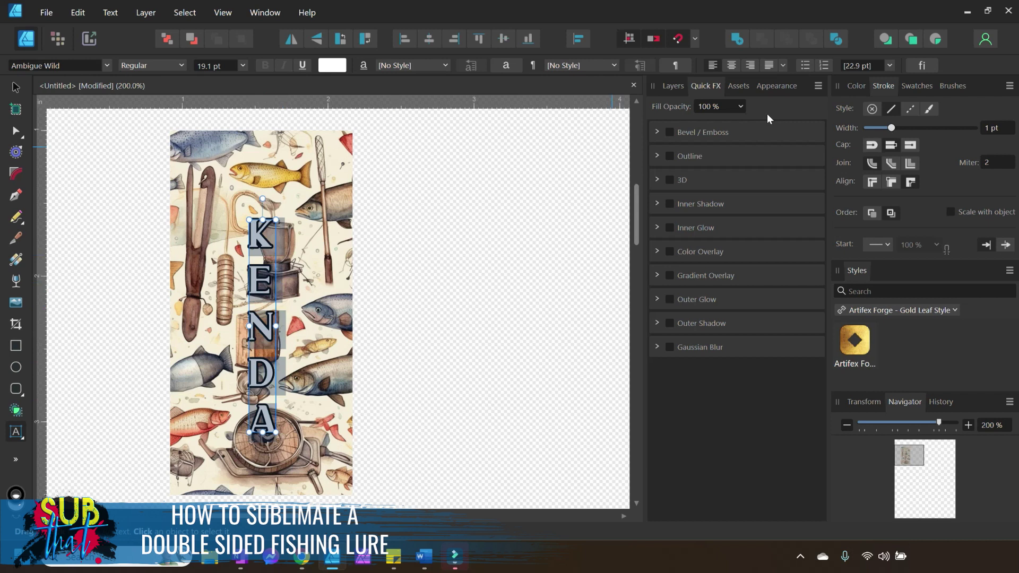
Step: Swap the letters' fill and stroke colours for black letters with a white outline, and set the stroke width to 2.1 pt
left_click(857, 90)
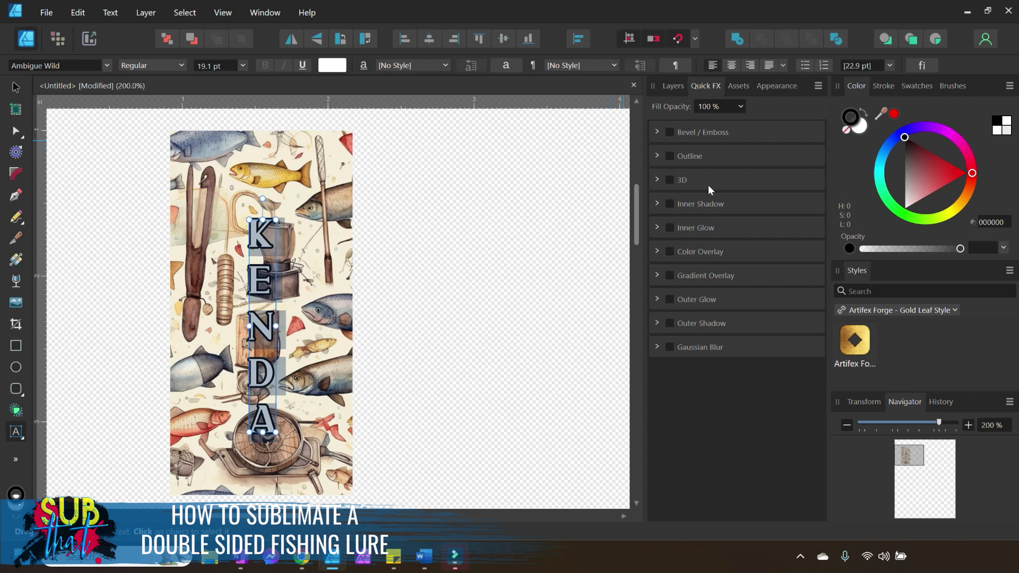
left_click(868, 115)
left_click(868, 115)
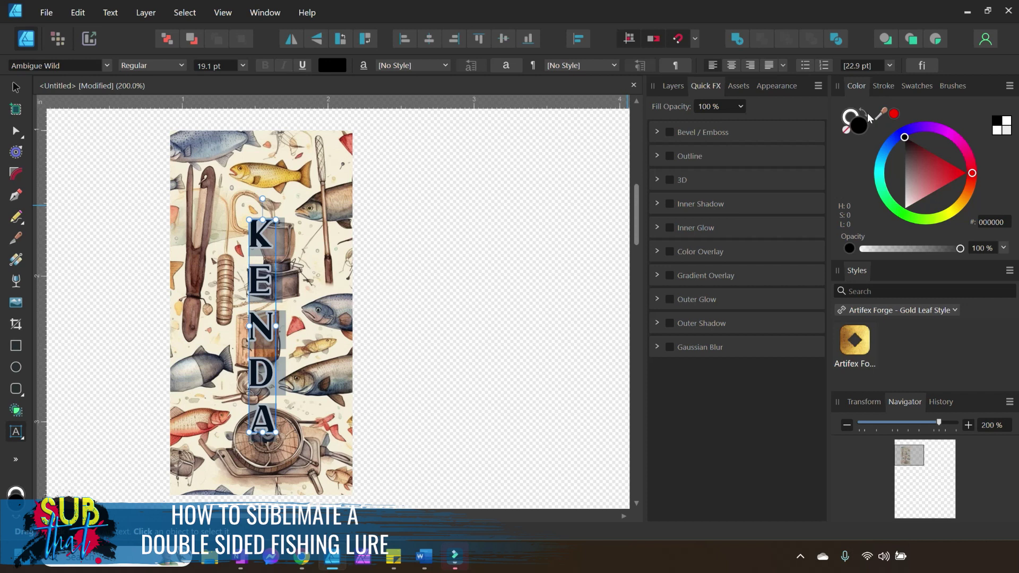
left_click(883, 86)
key("Escape")
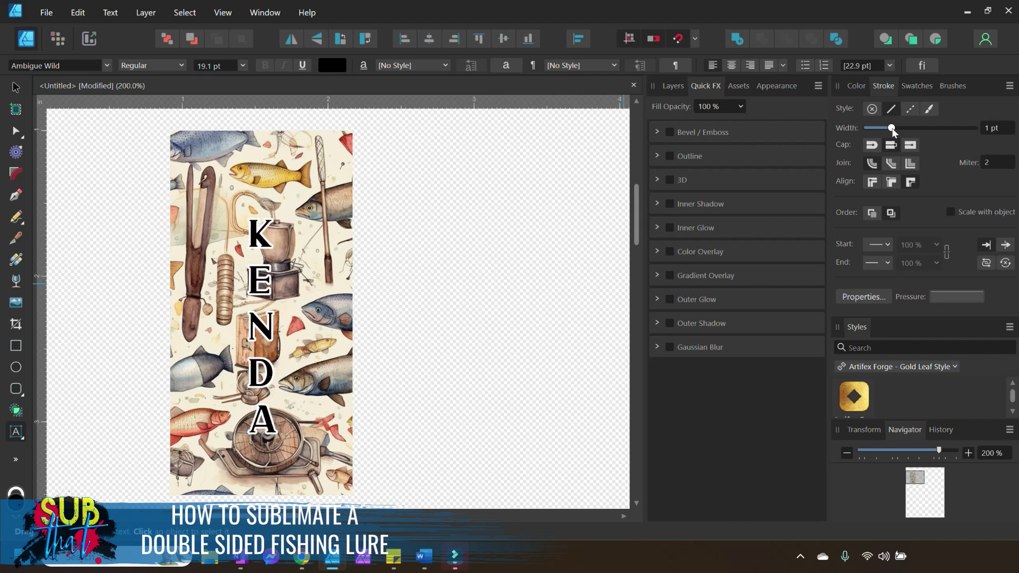
left_click_drag(892, 129, 894, 129)
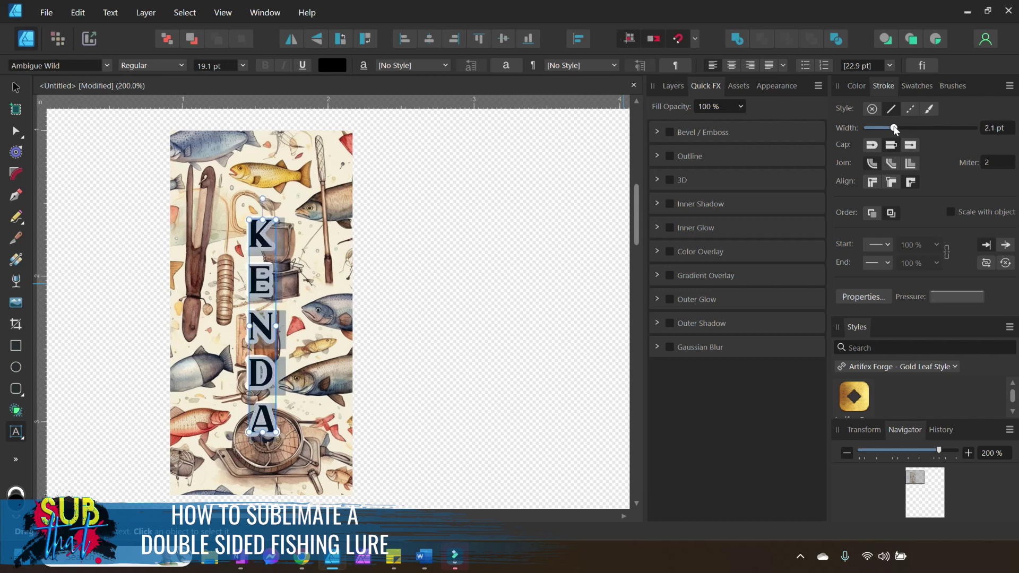
key("Escape")
Step: Tighten the line spacing of the vertical name by setting its paragraph leading to 18 pt
left_click(677, 65)
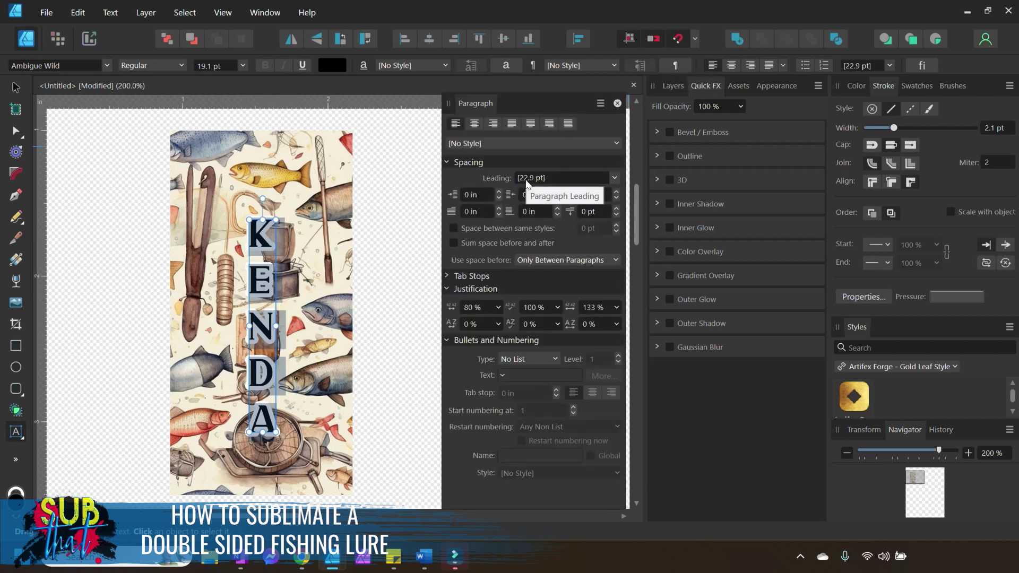
left_click(566, 187)
type("18")
key("Return")
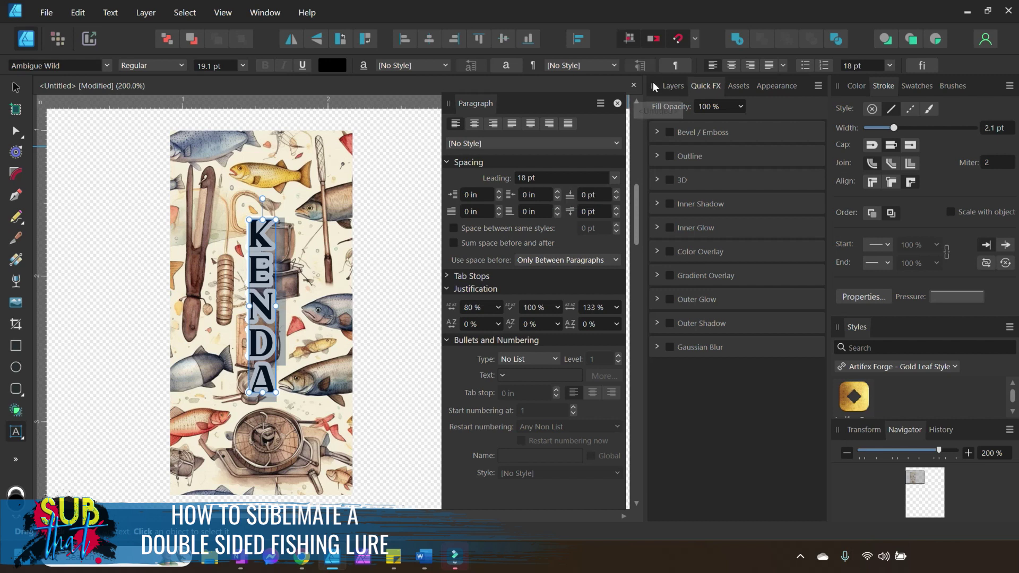
left_click(617, 103)
Step: Enlarge the name proportionally to 26 pt and move it slightly to centre it horizontally in the rectangle
left_click_drag(274, 393, 312, 451)
left_click(15, 86)
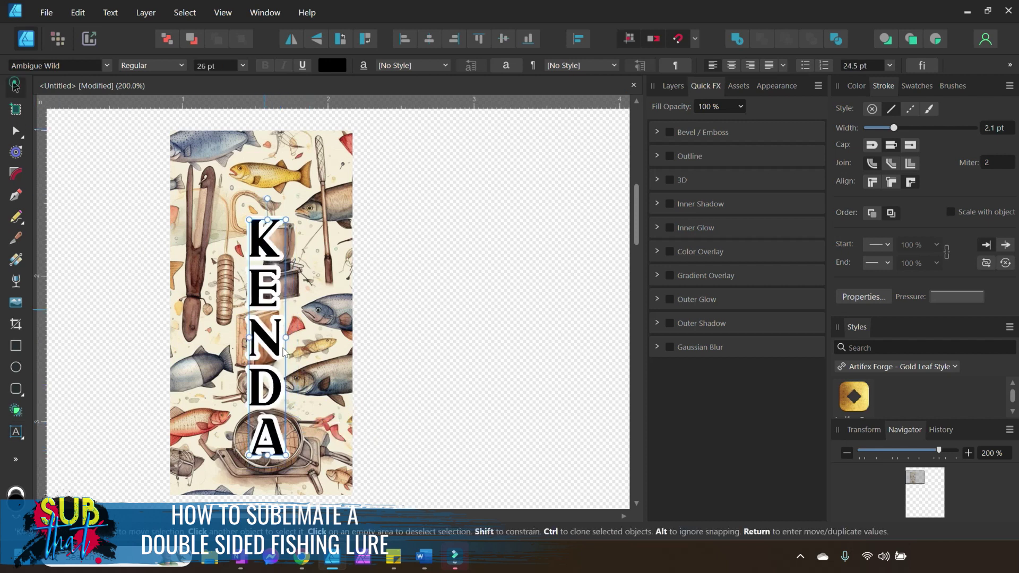
mouse_move(274, 378)
left_mouse_down()
mouse_move(264, 384)
mouse_move(263, 375)
left_mouse_up()
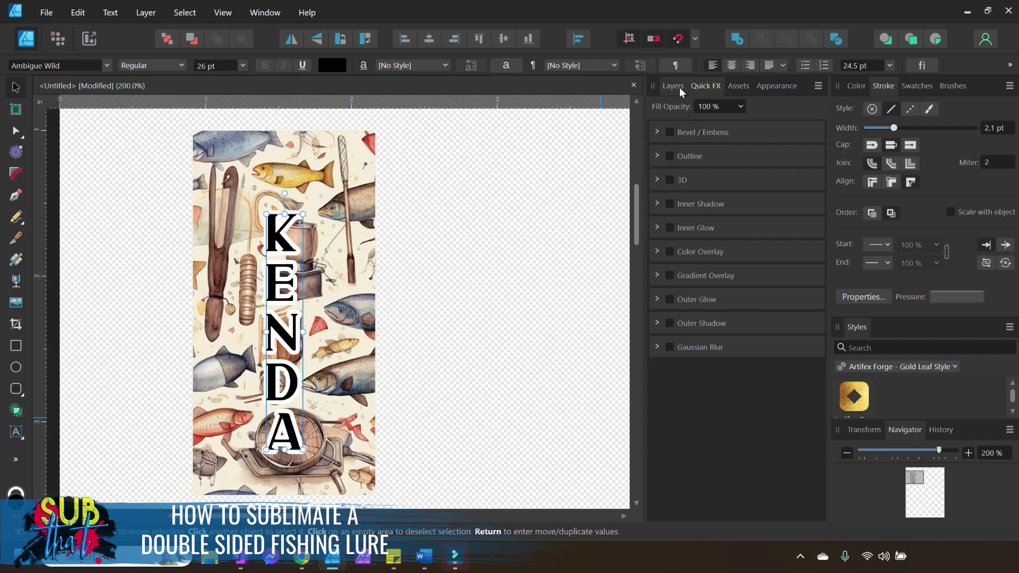
Step: Set the name's height to 1.5 in with proportions kept, and reposition it at the centre of the rectangle
left_click(863, 429)
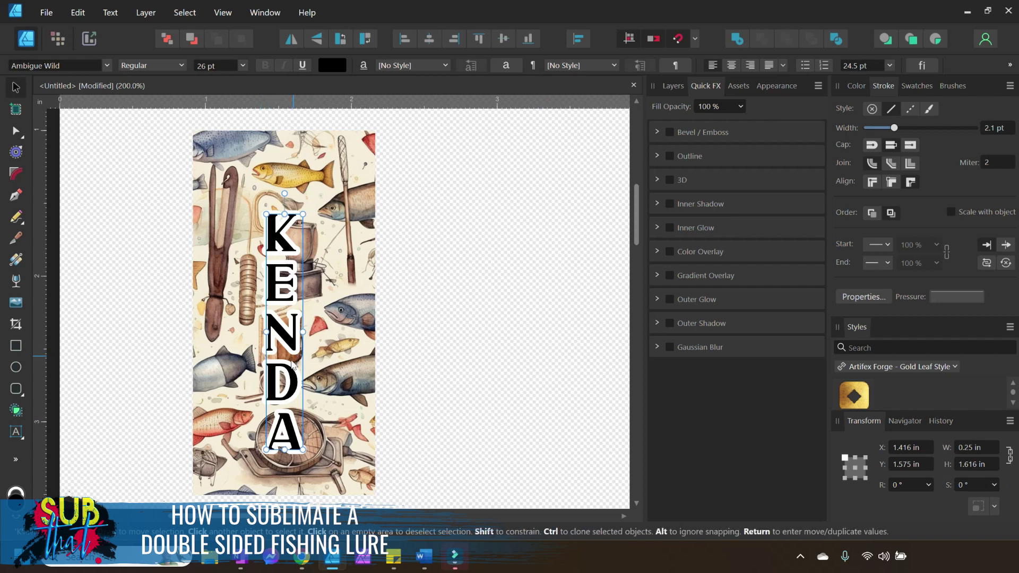
scroll(927, 457, "down", 2)
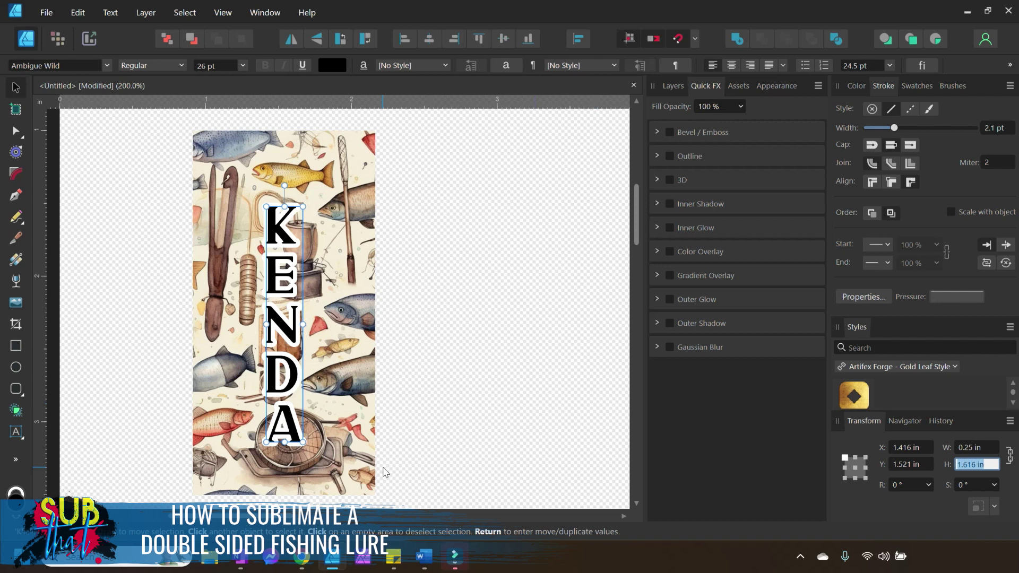
type("1.5")
key("Return")
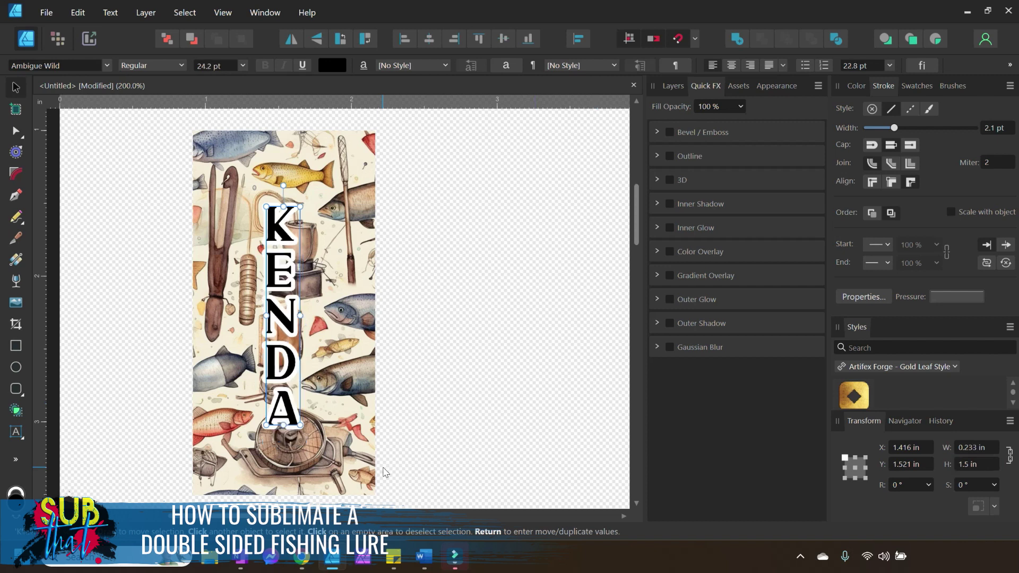
left_click_drag(286, 337, 293, 335)
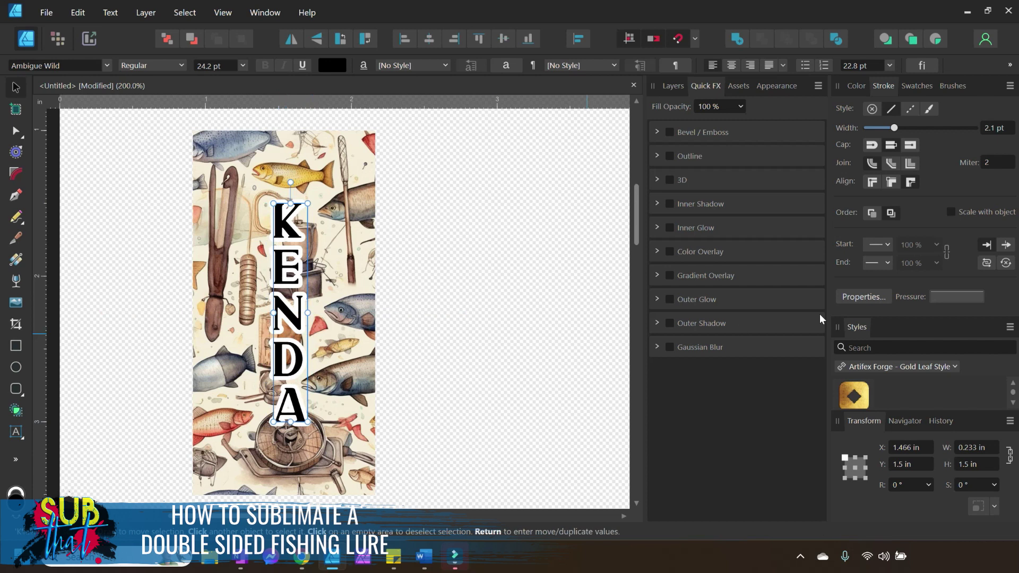
Step: Reselect the name and fine-tune its white stroke width, deselect it, and display the document's layers
left_click(900, 428)
left_click(848, 453)
left_click(391, 345)
left_click(311, 335)
left_click_drag(896, 128, 896, 129)
left_click(502, 339)
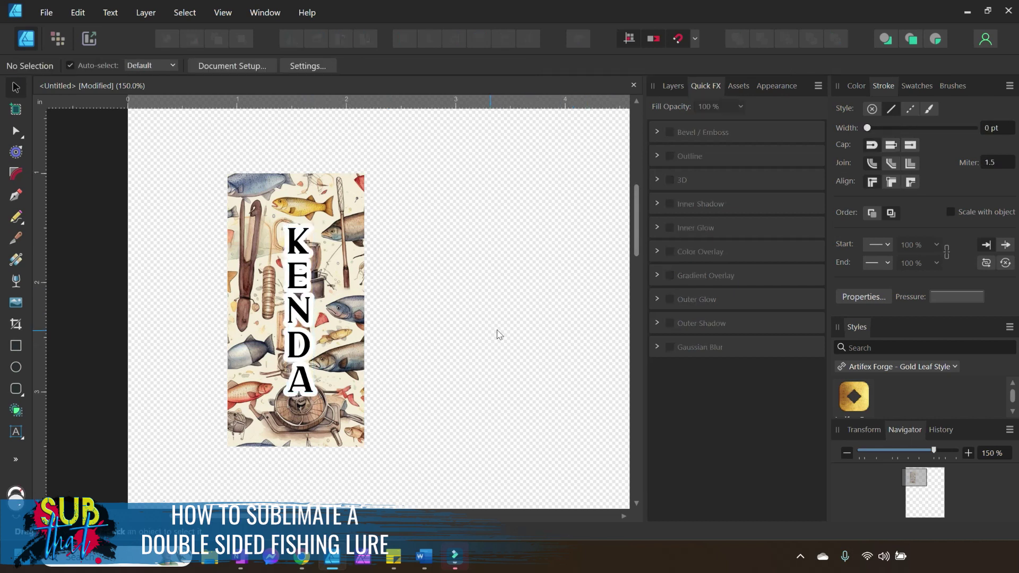
left_click(672, 86)
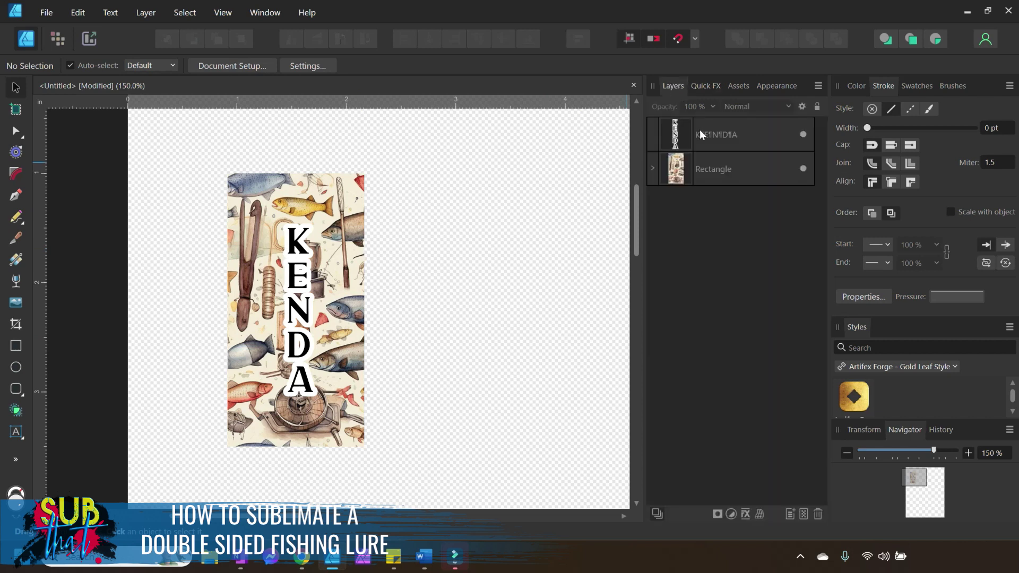
Step: Select the vertical name and the patterned rectangle, and align them by their horizontal centres relative to the selection bounds
left_click(701, 133)
left_click(408, 461)
left_click_drag(409, 491, 164, 111)
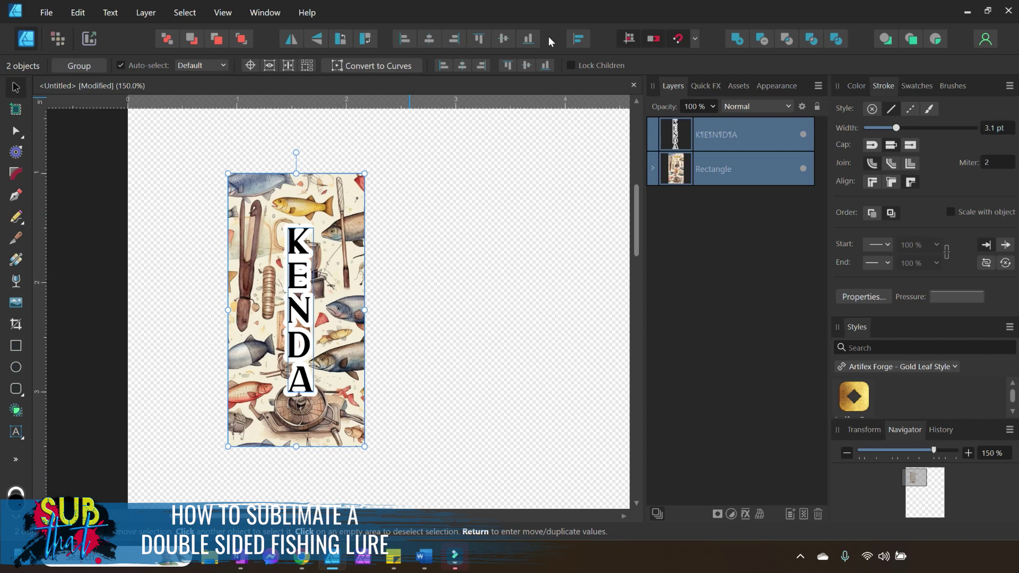
left_click(579, 38)
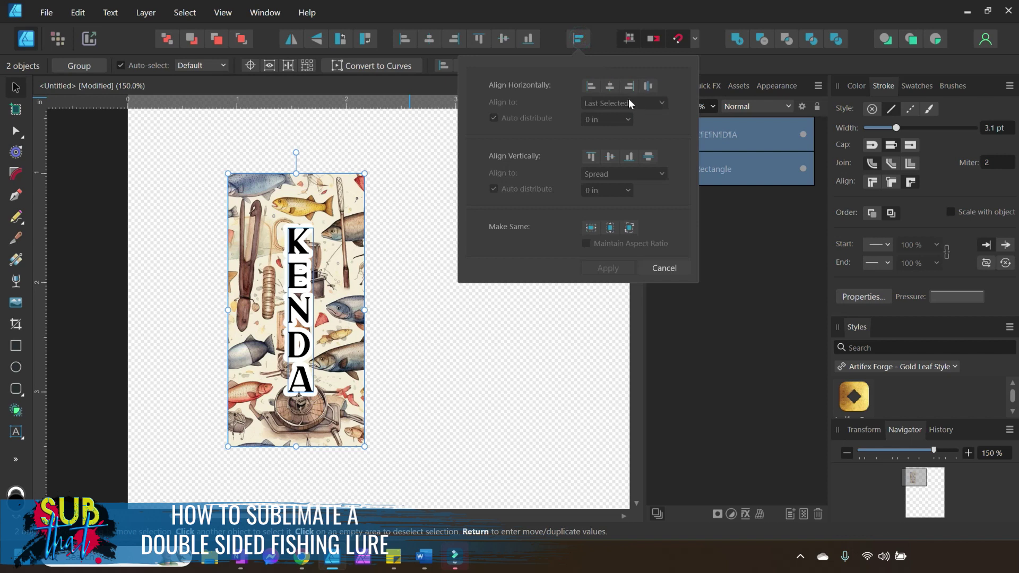
left_click(611, 84)
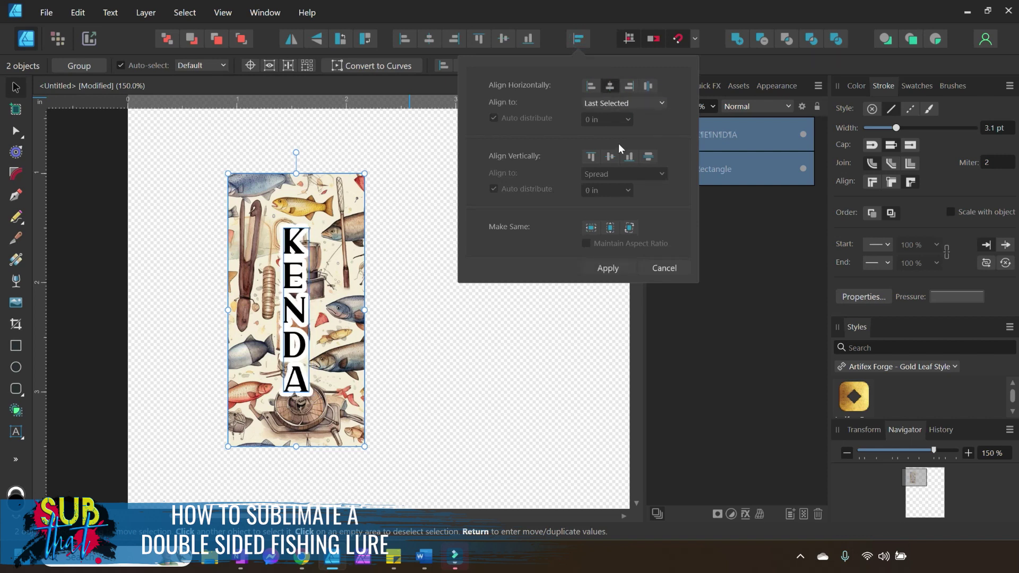
left_click(657, 106)
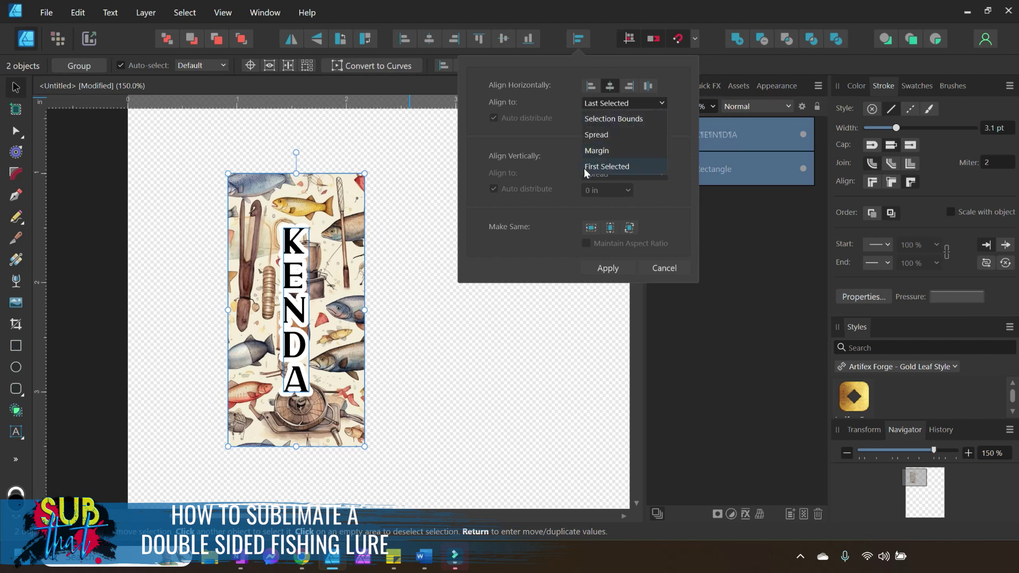
left_click(617, 119)
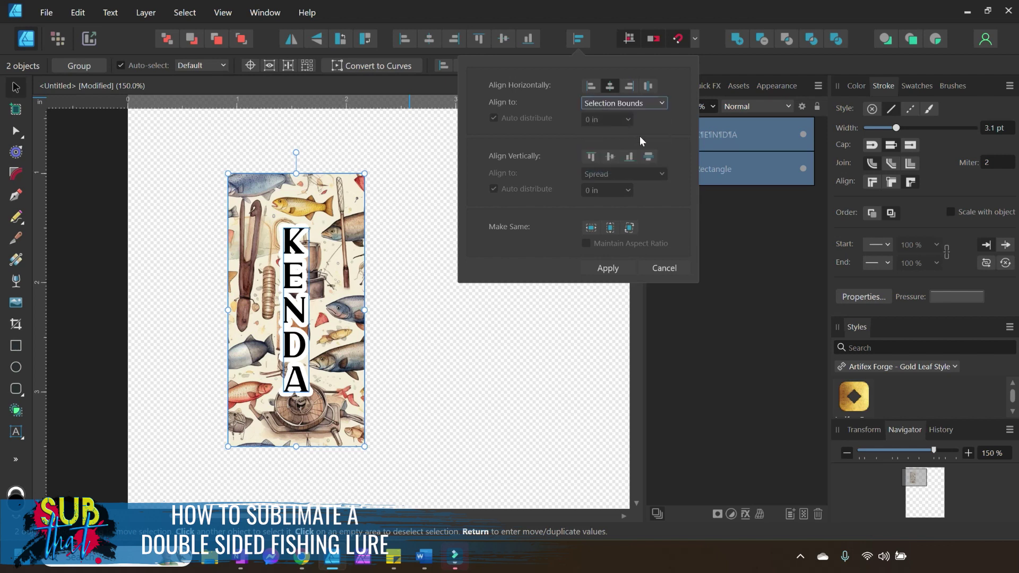
Step: Align the name and the rectangle by their vertical centres relative to the selection bounds and apply the alignment
left_click(610, 156)
left_click(661, 175)
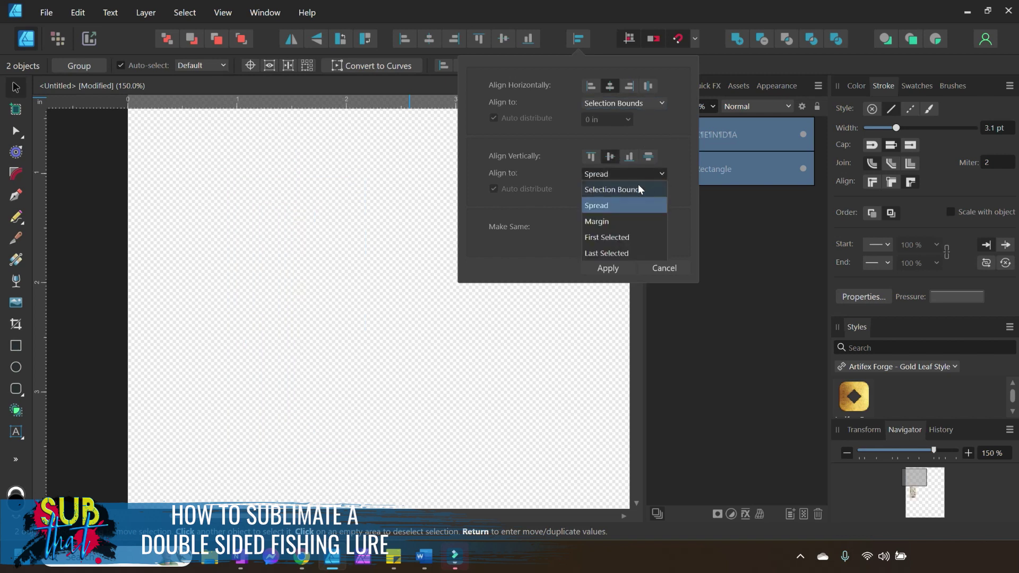
left_click(615, 189)
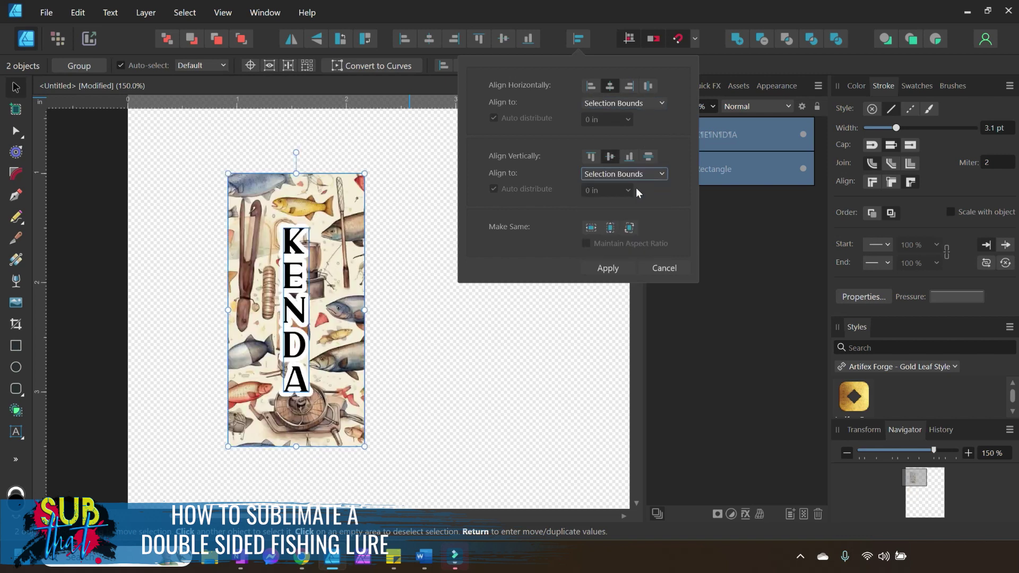
left_click(615, 269)
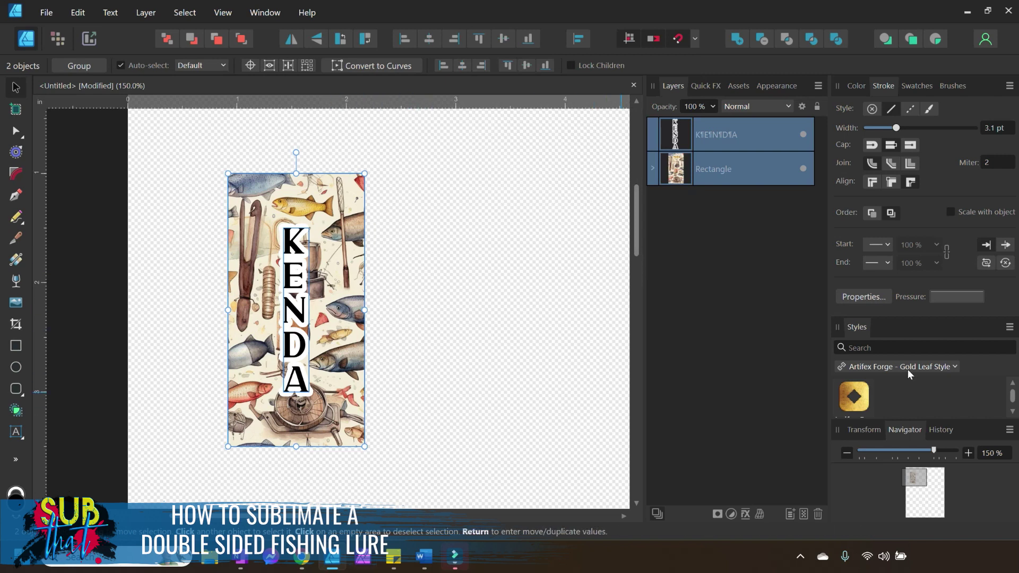
Step: Group the vertical name and the patterned rectangle into one lure design
left_click(846, 453)
left_click(846, 453)
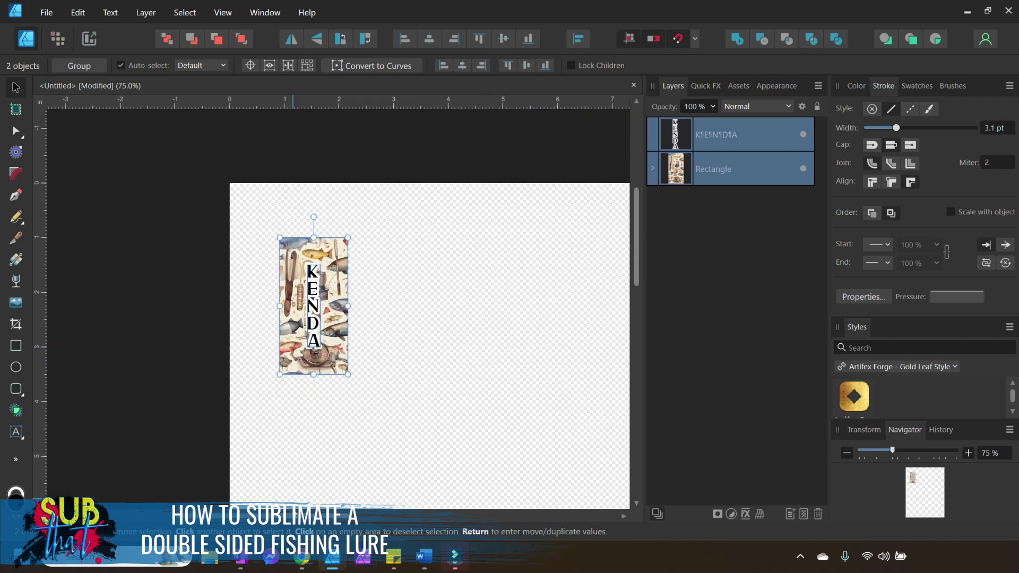
right_click(717, 137)
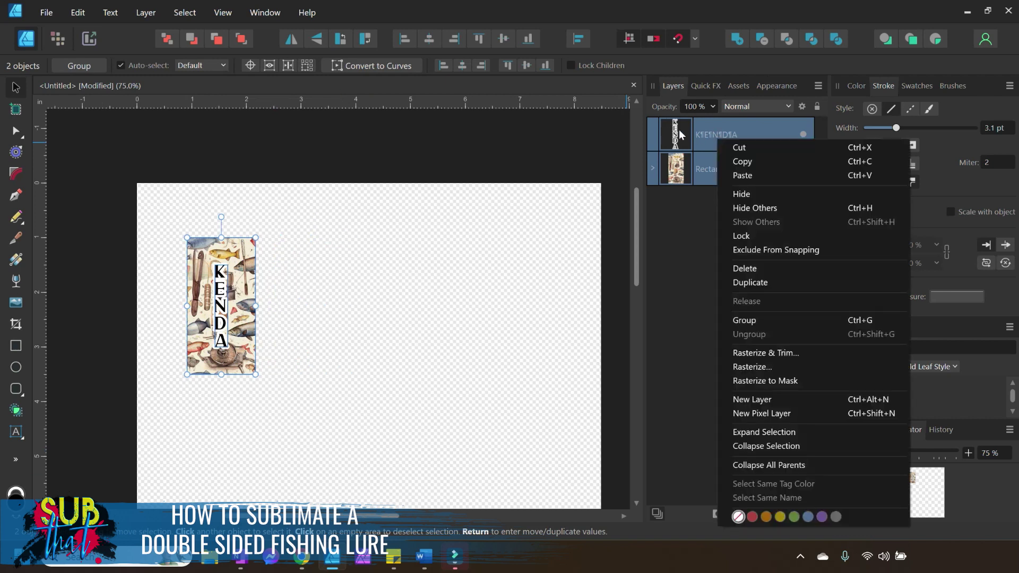
left_click(781, 323)
Step: Duplicate the lure group and place the copy level with the original, about 2.1 in to its right
right_click(739, 129)
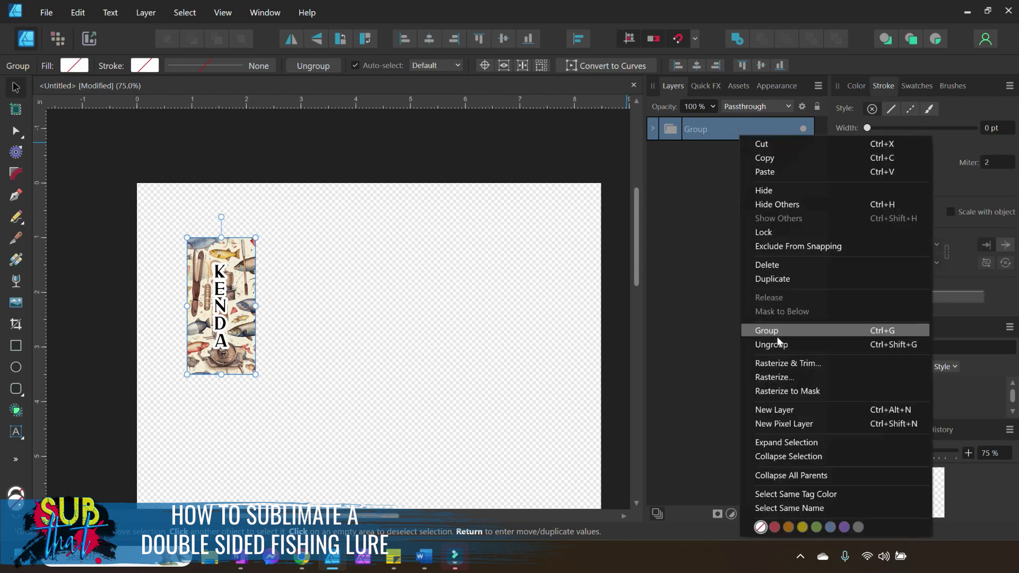
left_click(791, 278)
left_click_drag(229, 316, 345, 316)
left_click(421, 341)
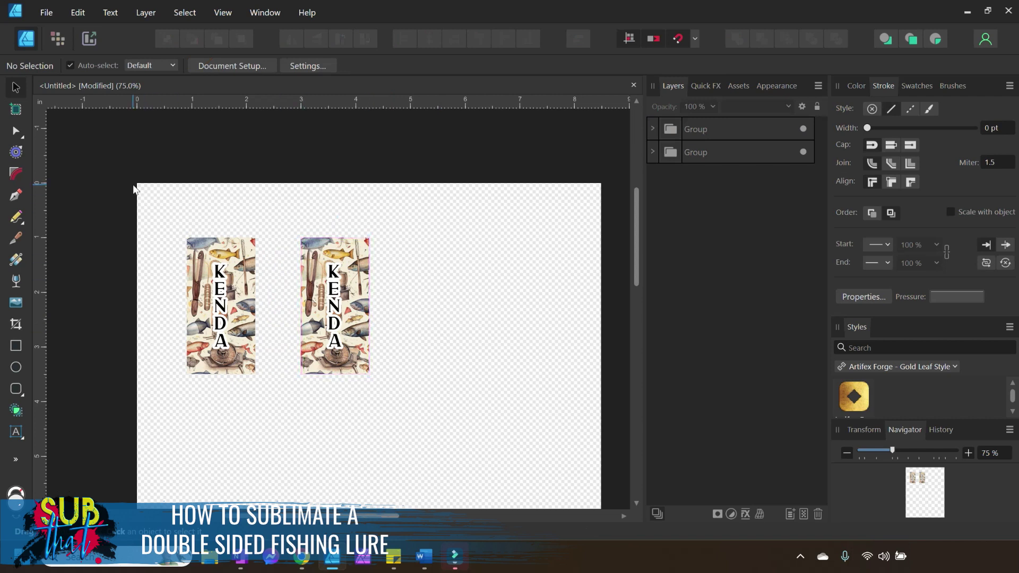
Step: Draw a rectangle about 4.26 in tall from the page's upper-left corner over both lures, and set its width to 4.25 in
left_click(16, 346)
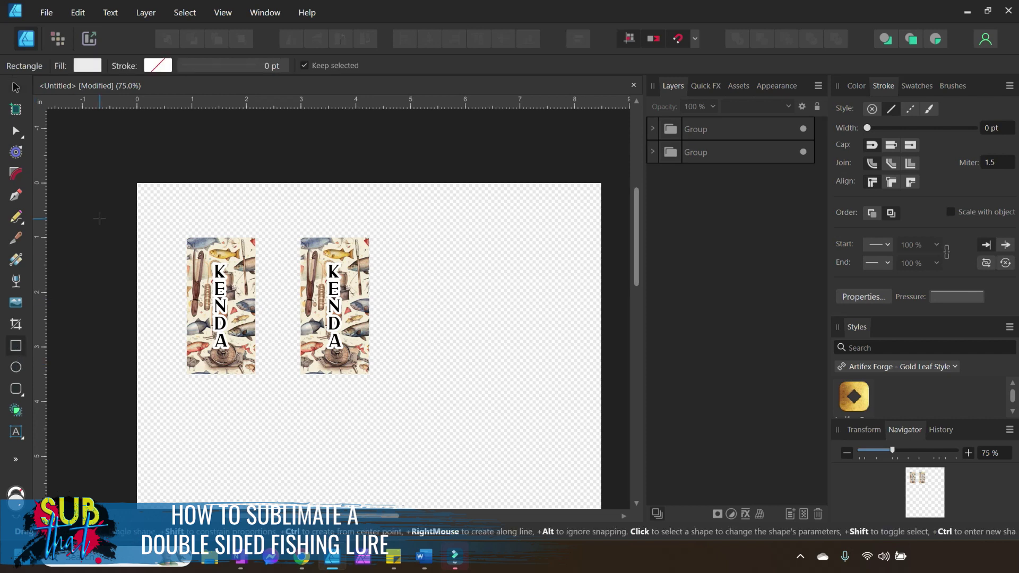
left_click_drag(136, 183, 410, 415)
left_click(859, 85)
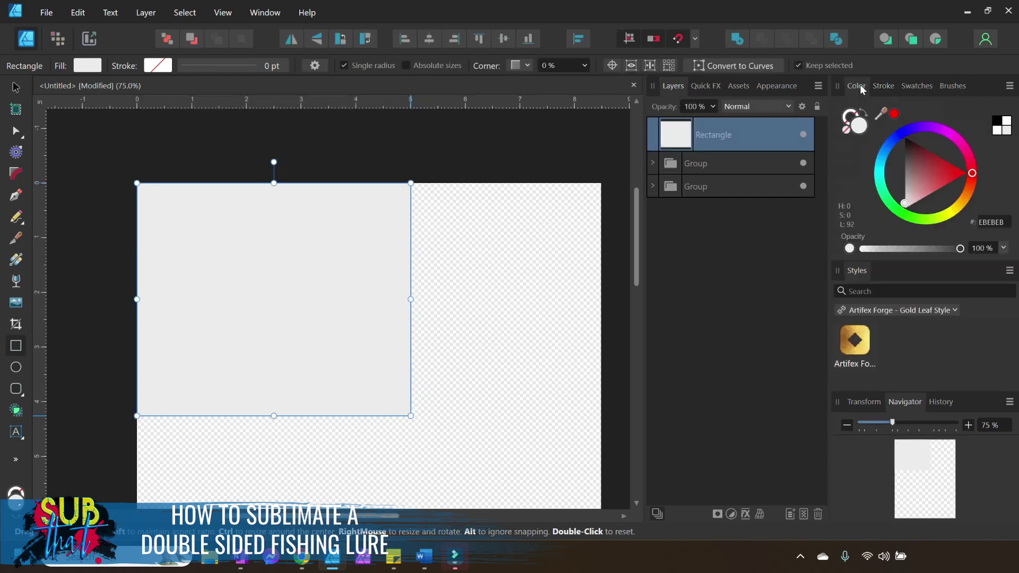
left_click(869, 403)
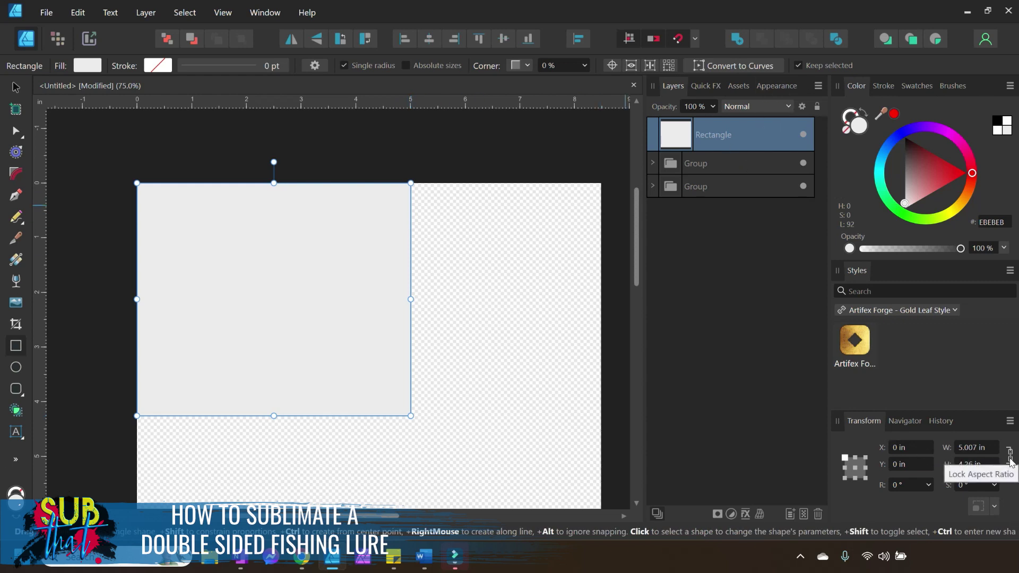
left_click(963, 448)
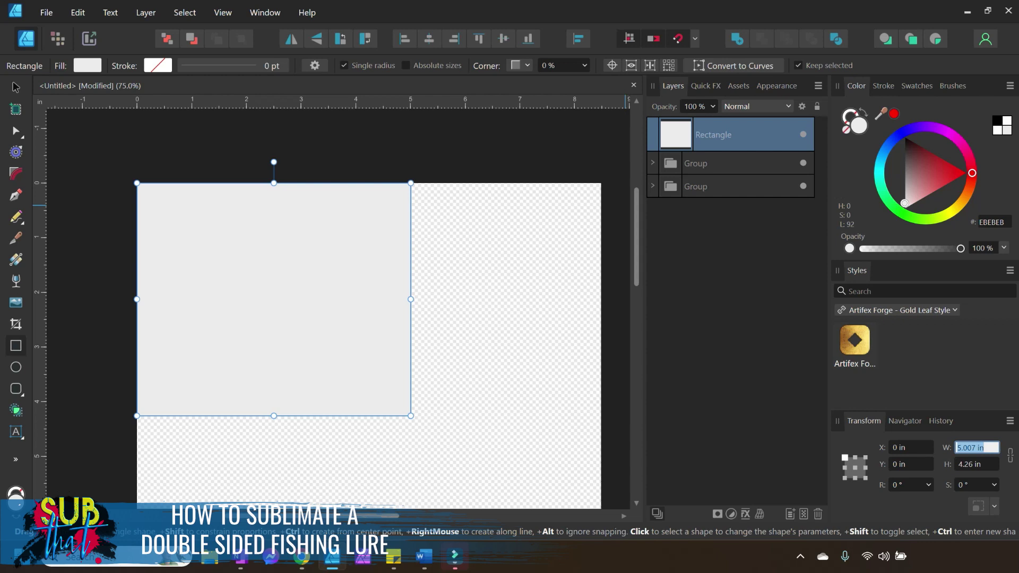
type("4.25")
key("Return")
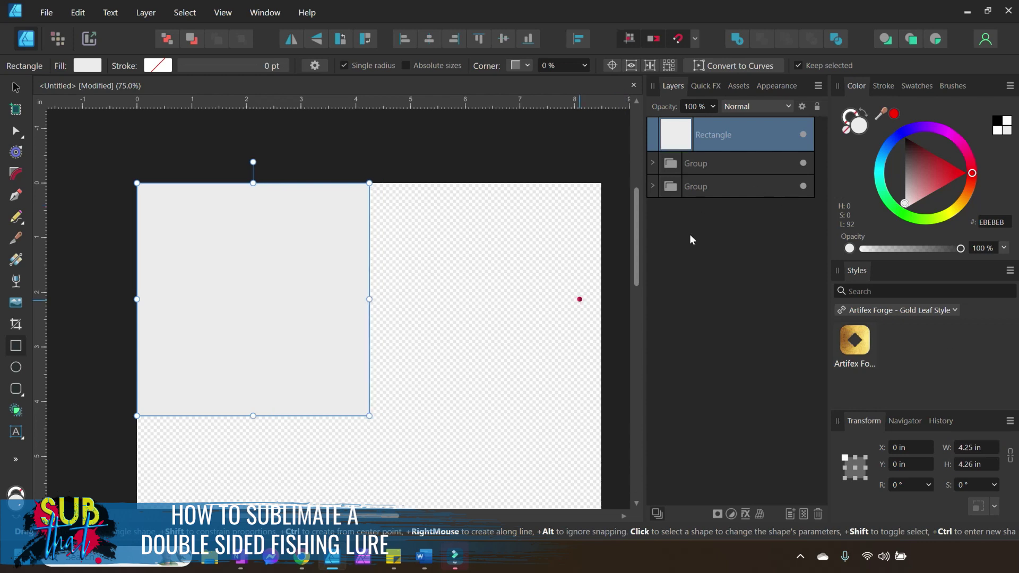
Step: Shorten the new rectangle from its lower edge to a height of about 3.77 in
key("v")
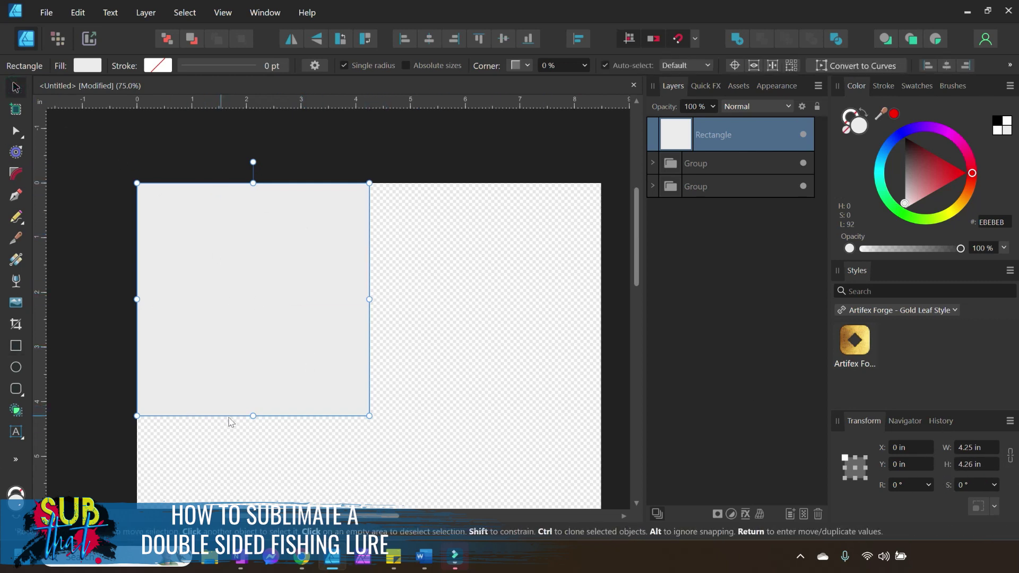
left_click_drag(253, 416, 253, 389)
left_click_drag(314, 291, 311, 291)
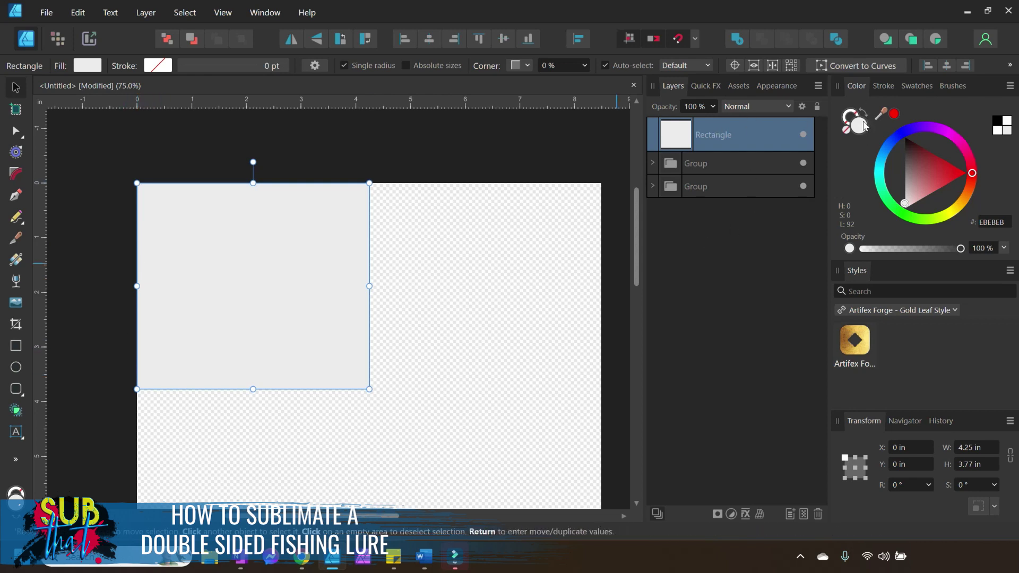
Step: Remove the large rectangle's fill and give it a black outline about 1.9 pt wide
left_click(846, 129)
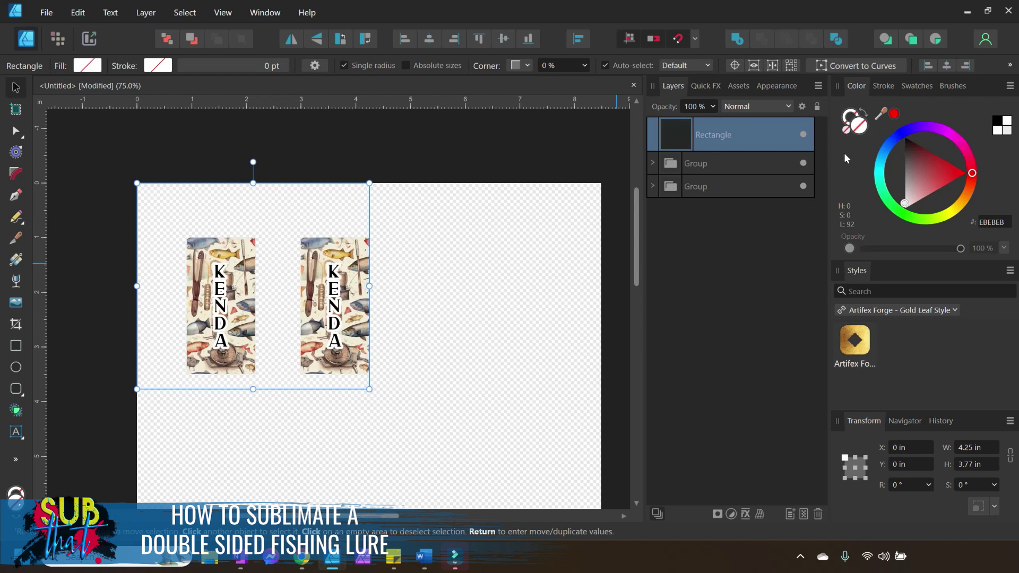
left_click(848, 118)
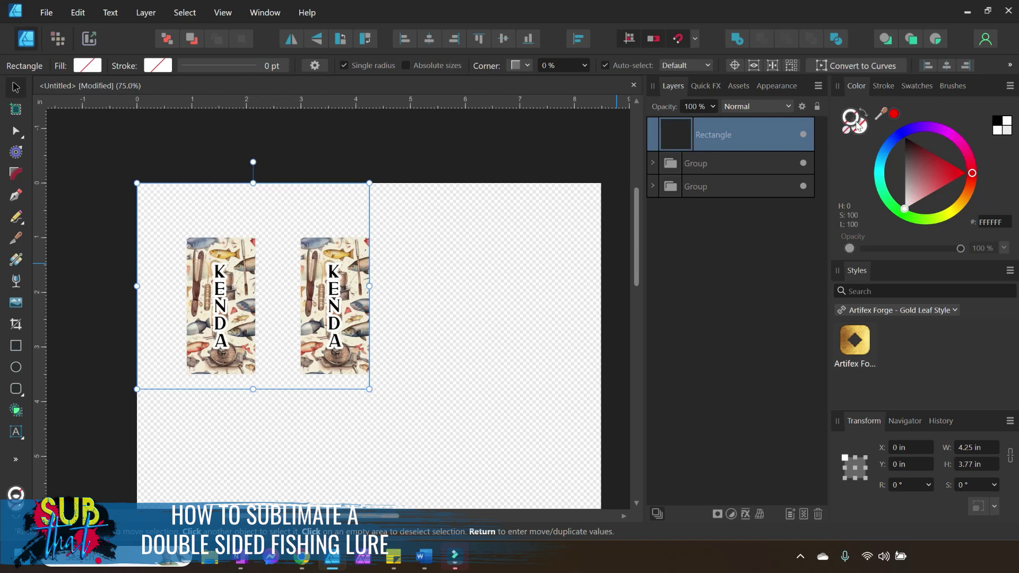
left_click_drag(910, 168, 904, 137)
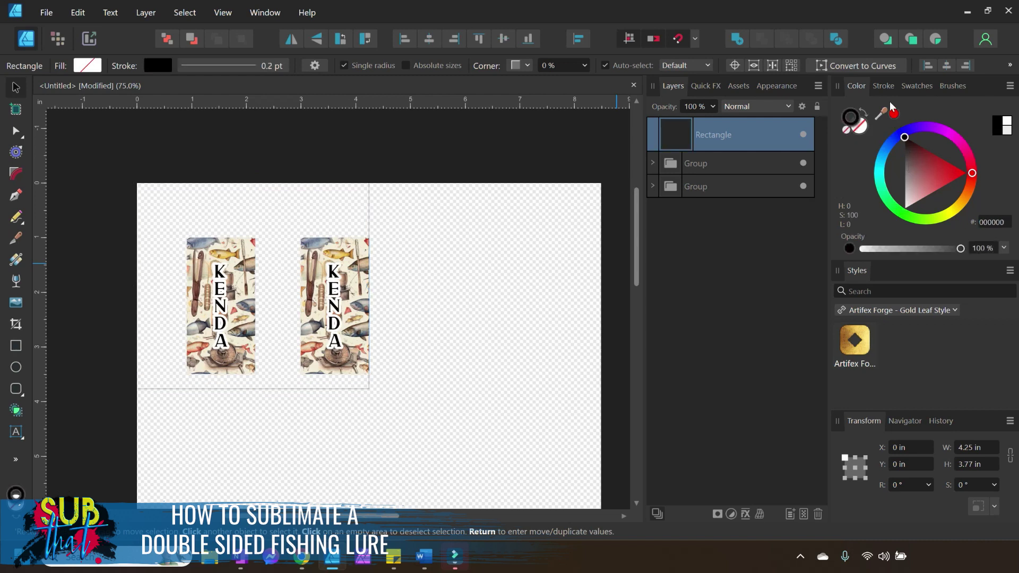
left_click(884, 86)
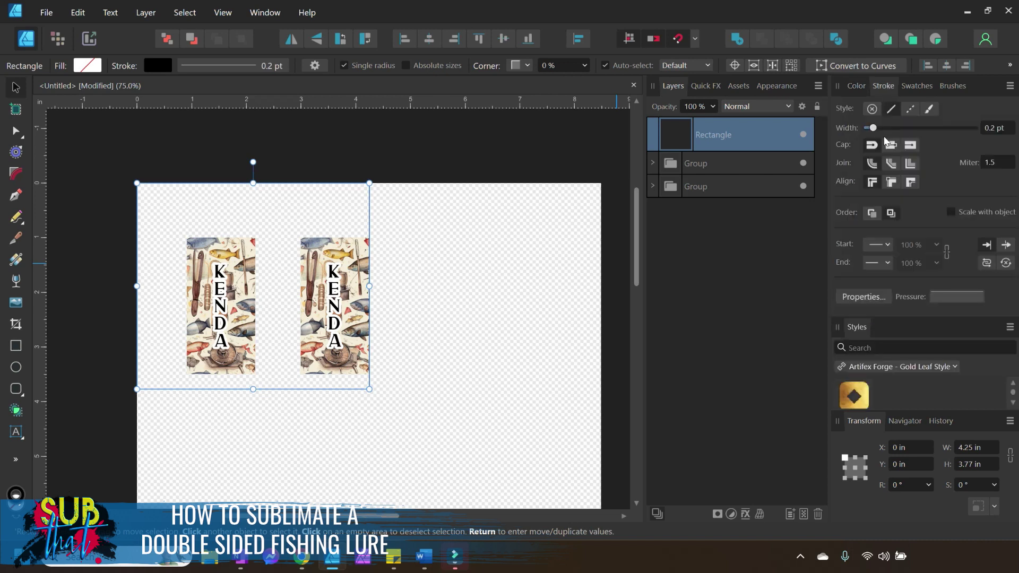
left_click_drag(870, 129, 894, 131)
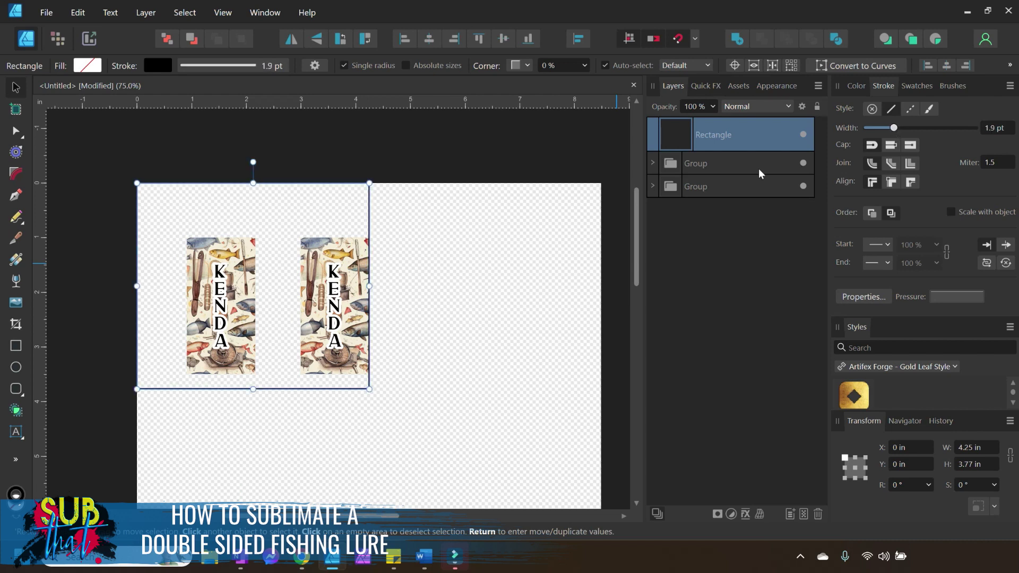
left_click(524, 273)
Step: Select both lure groups and move them together to the horizontal and vertical centre of the outlined rectangle
left_click(719, 188)
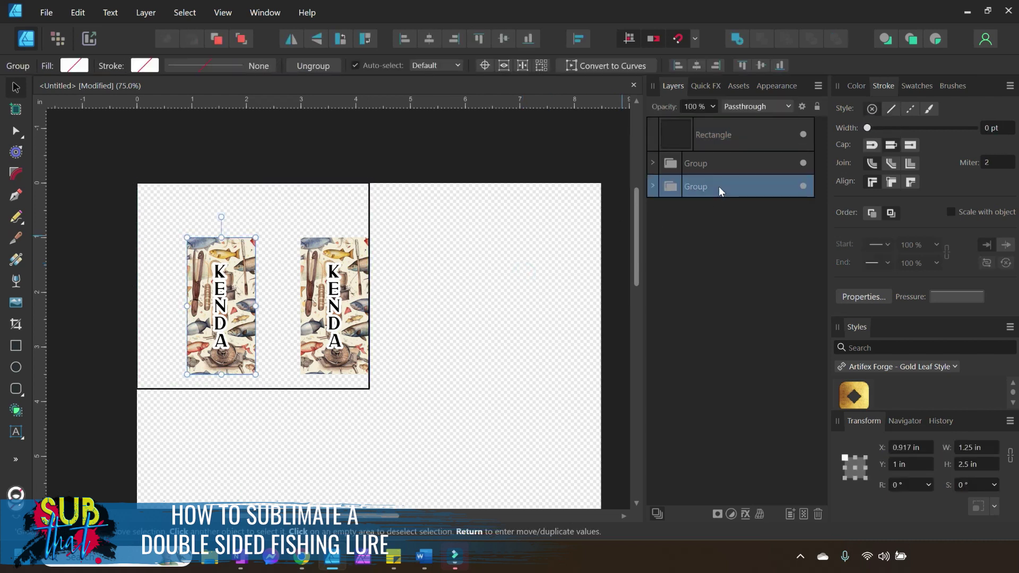
left_click(715, 164, "shift")
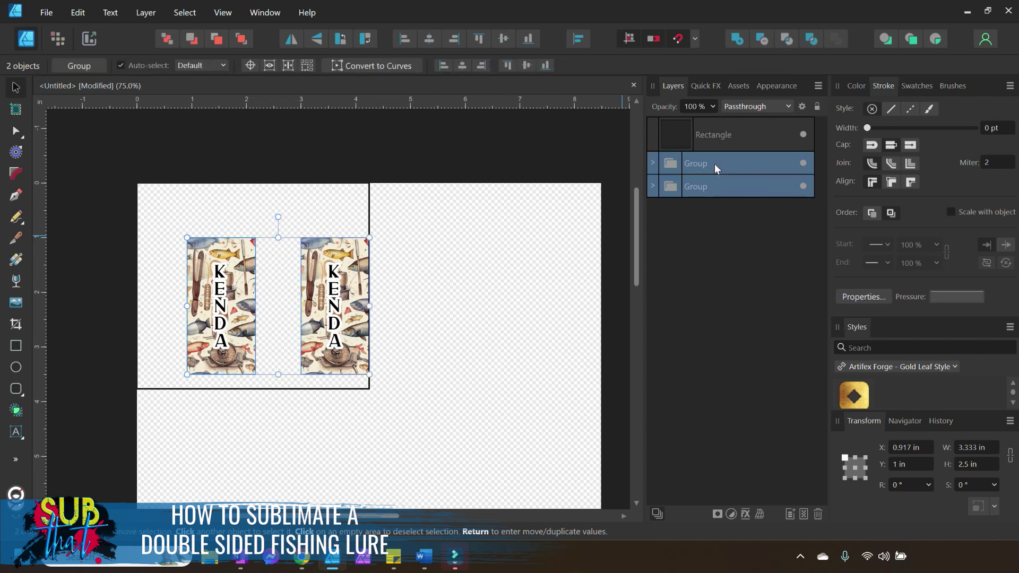
left_click_drag(340, 301, 315, 281)
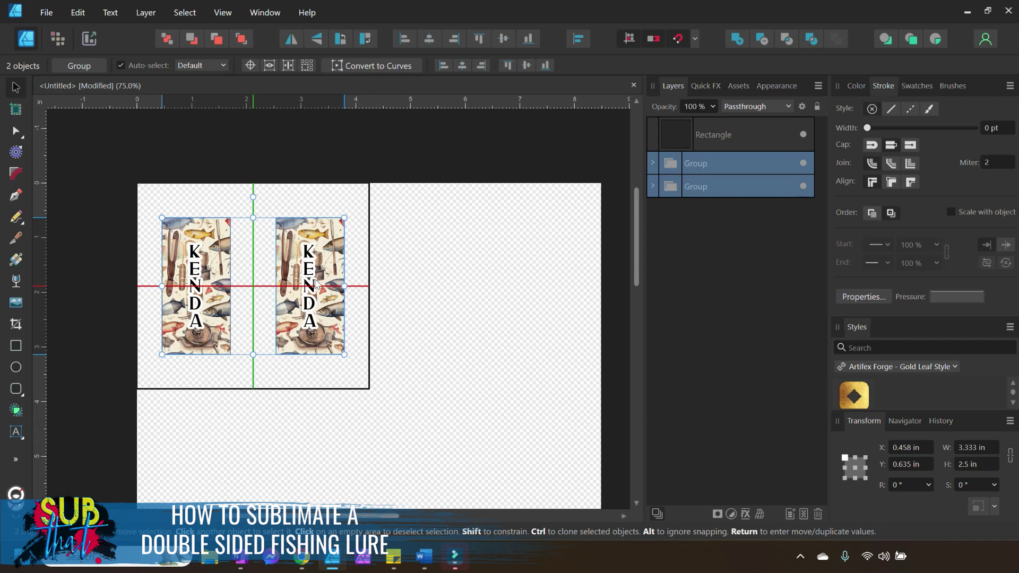
left_click_drag(316, 284, 316, 284)
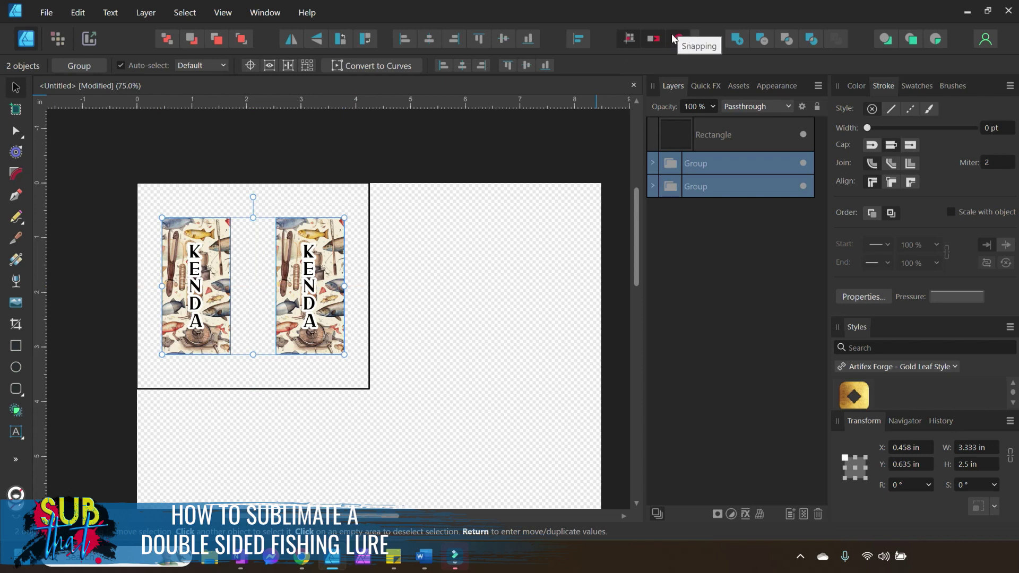
Step: Select the outlined rectangle with both lure groups and combine them into one group
left_click(339, 430)
left_click_drag(408, 450, 59, 135)
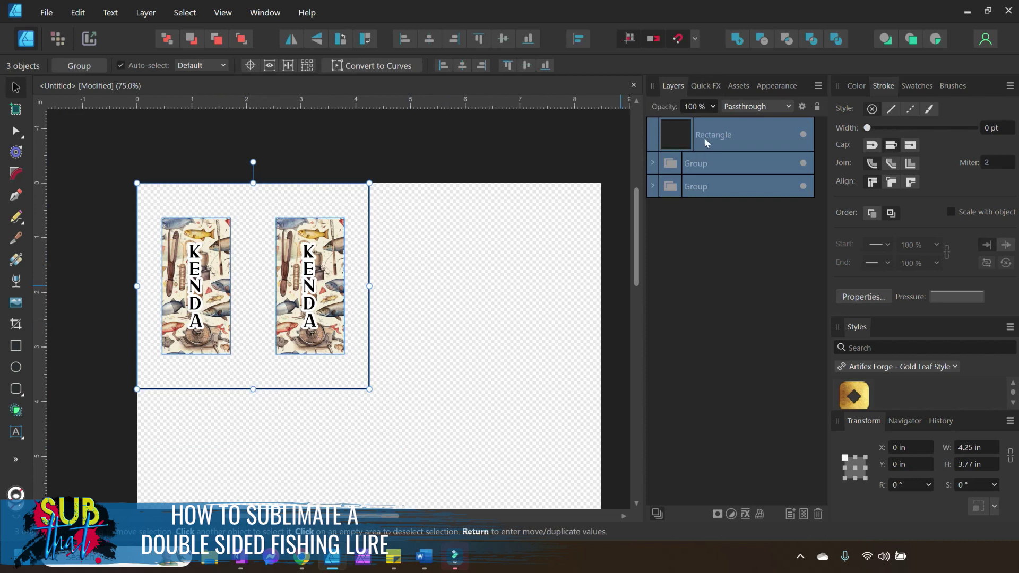
left_click(449, 459)
left_click_drag(463, 465, 52, 93)
right_click(708, 139)
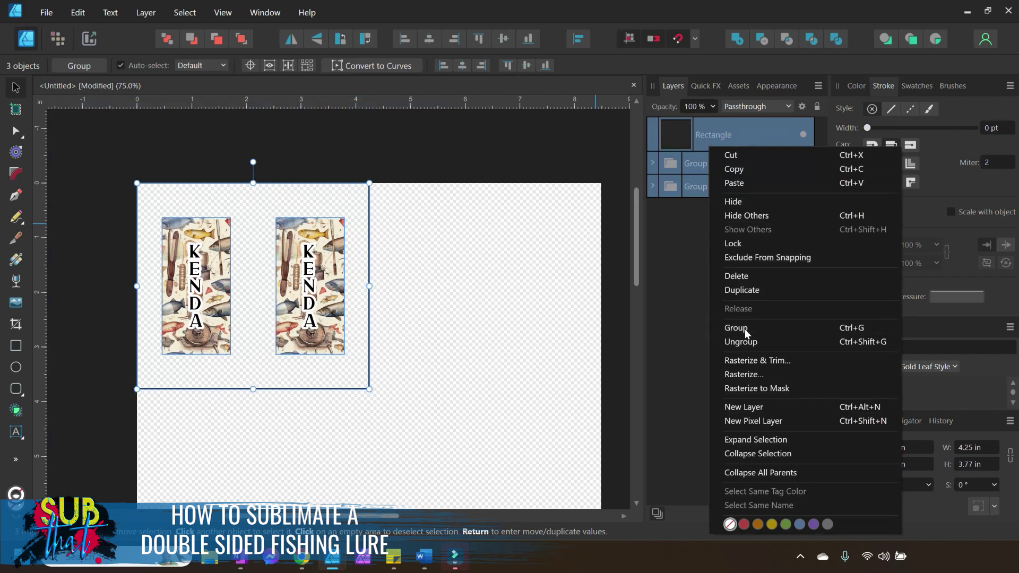
left_click(744, 329)
Step: Duplicate the framed pair of lures and snap the copy against the original's right edge, filling the page width
right_click(713, 129)
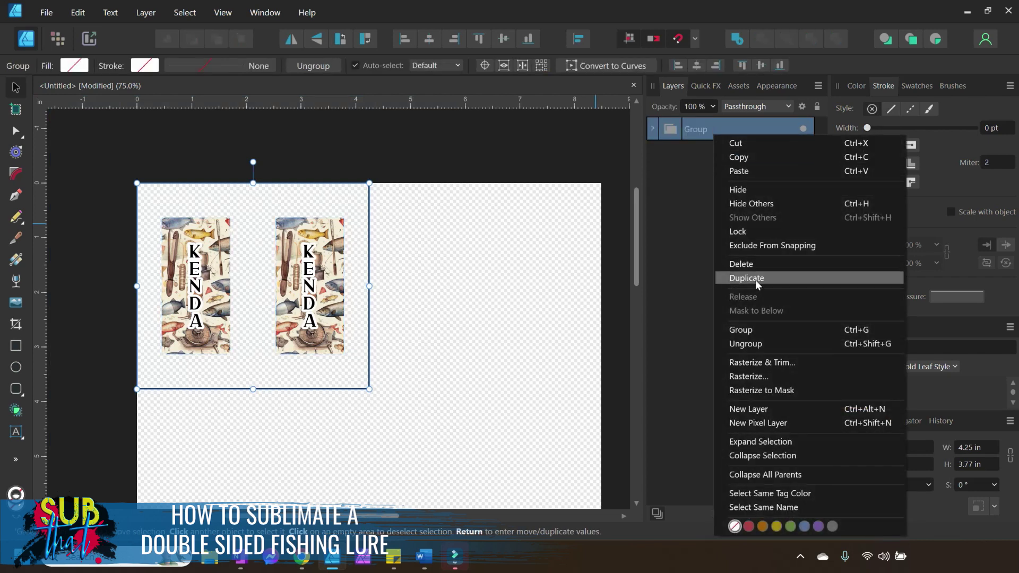
left_click(755, 279)
left_click_drag(260, 323, 486, 327)
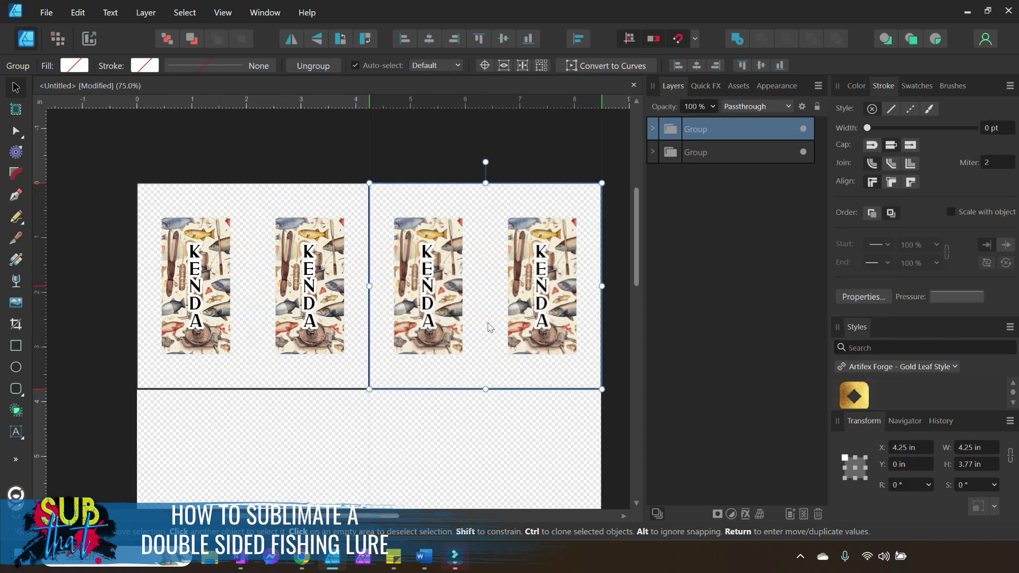
left_click(439, 409)
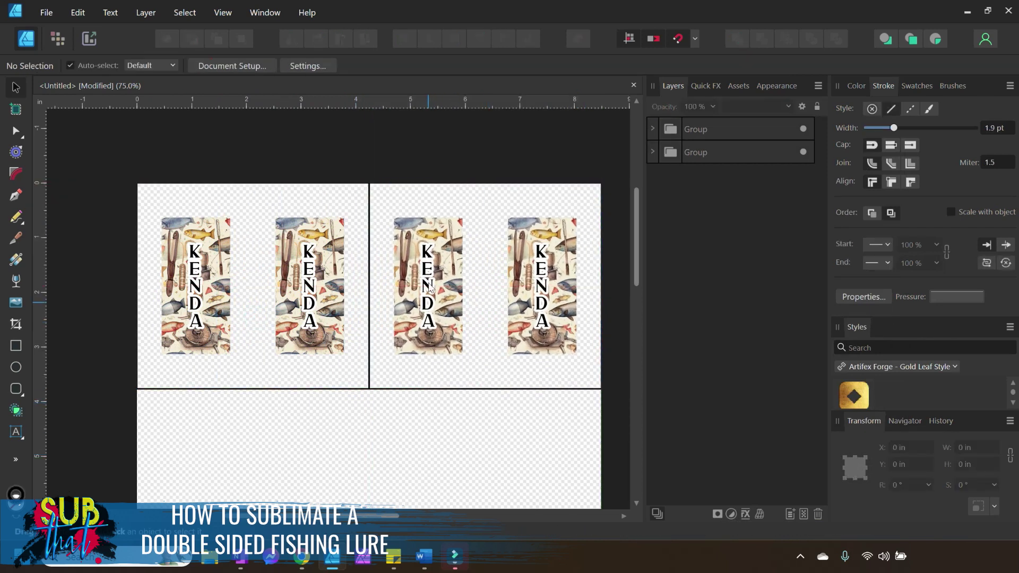
Step: Expand the duplicated framed group and its first nested lure group in the layer list to expose the name text
left_click(430, 282)
left_click(653, 129)
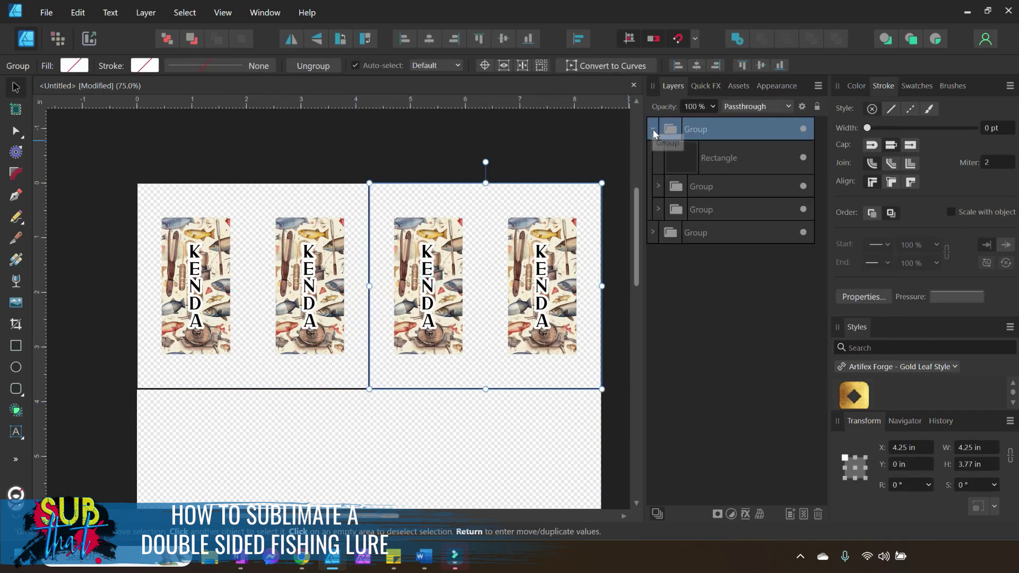
left_click(687, 158)
left_click(657, 186)
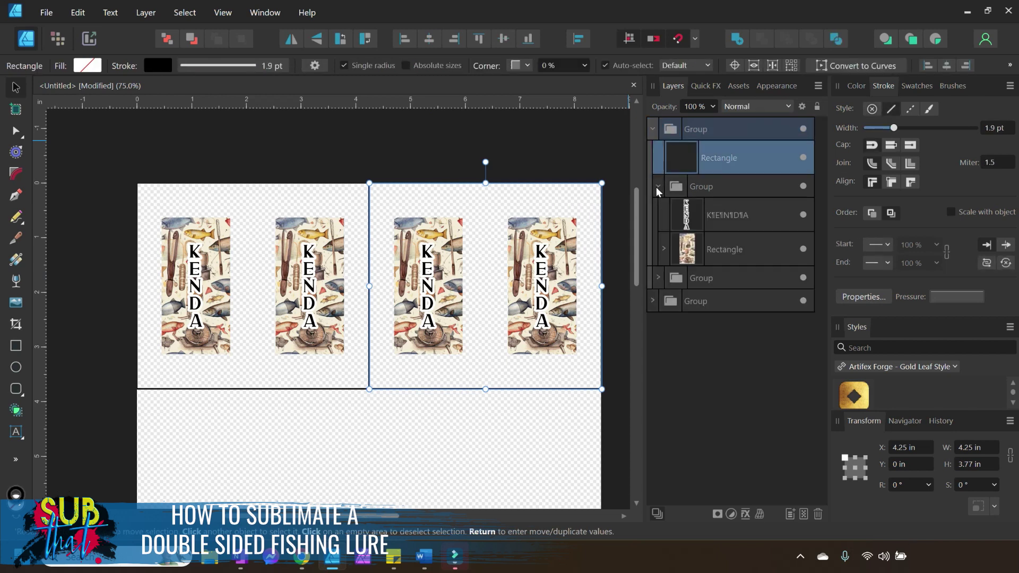
left_click(350, 424)
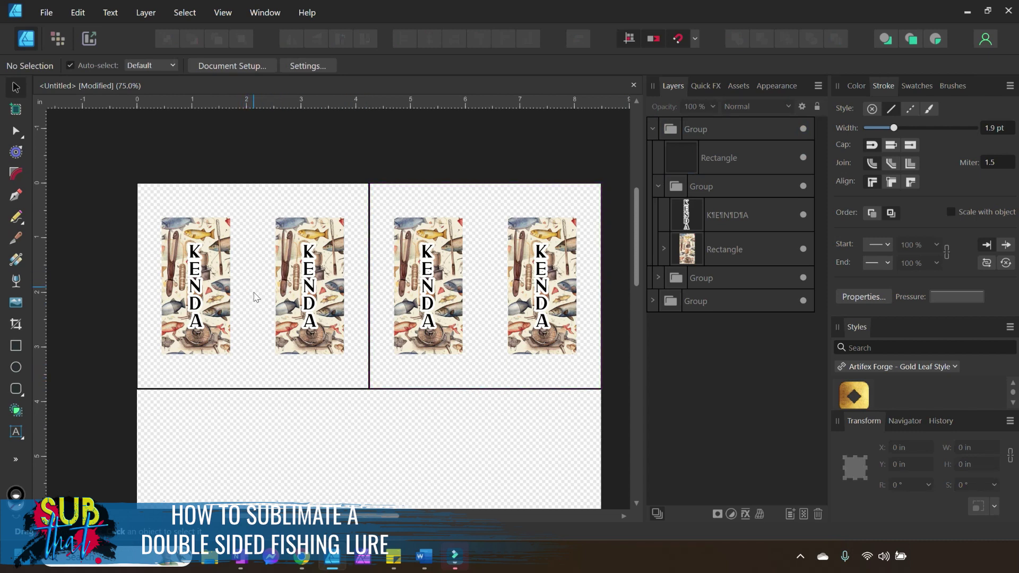
scroll(453, 398, "down", 5)
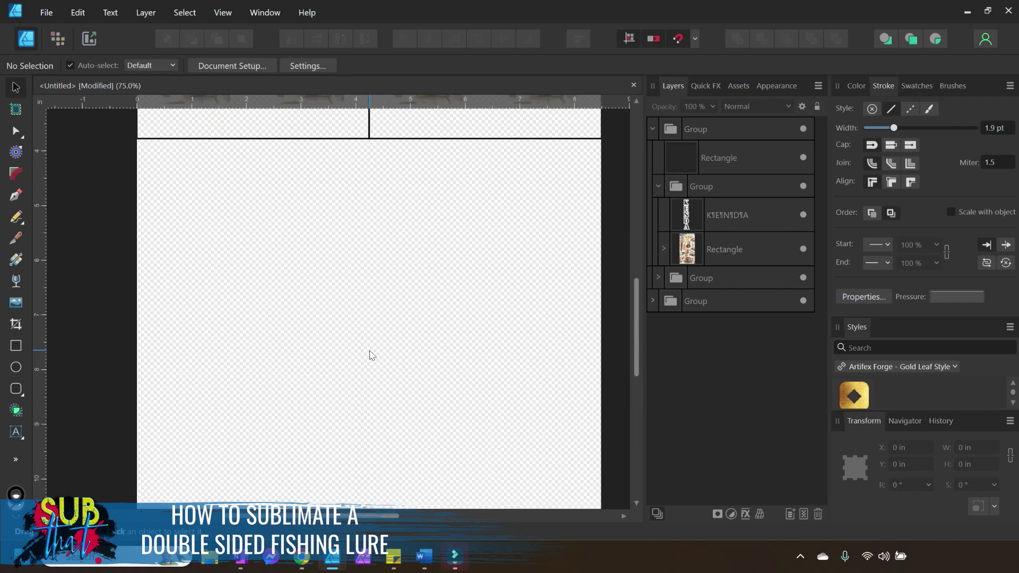
scroll(363, 348, "up", 5)
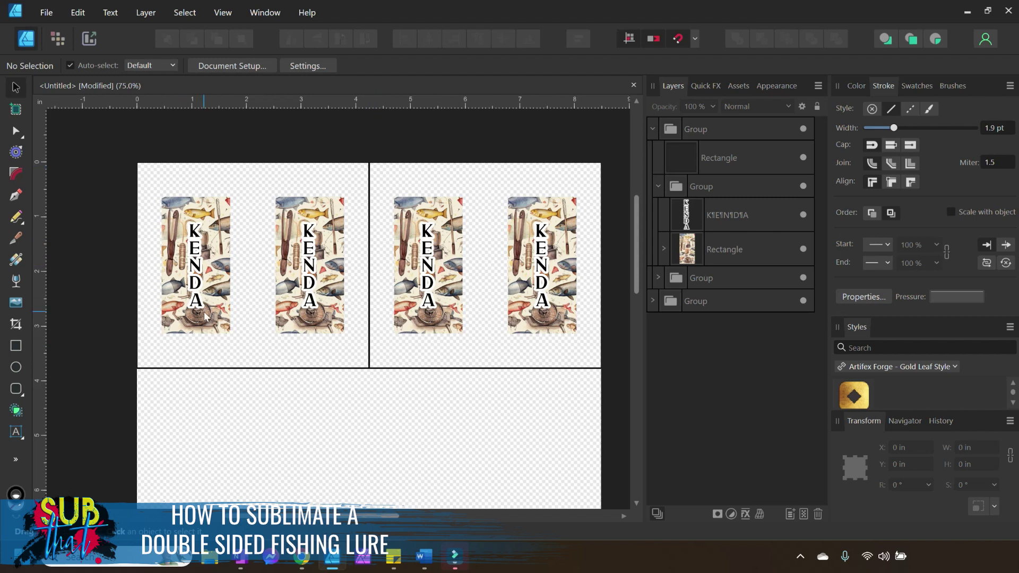
Step: Replace the rightmost lure's vertical name with a four-letter name, one letter per line, and move it down to the lure's vertical centre
left_click(436, 301)
double_click(431, 279)
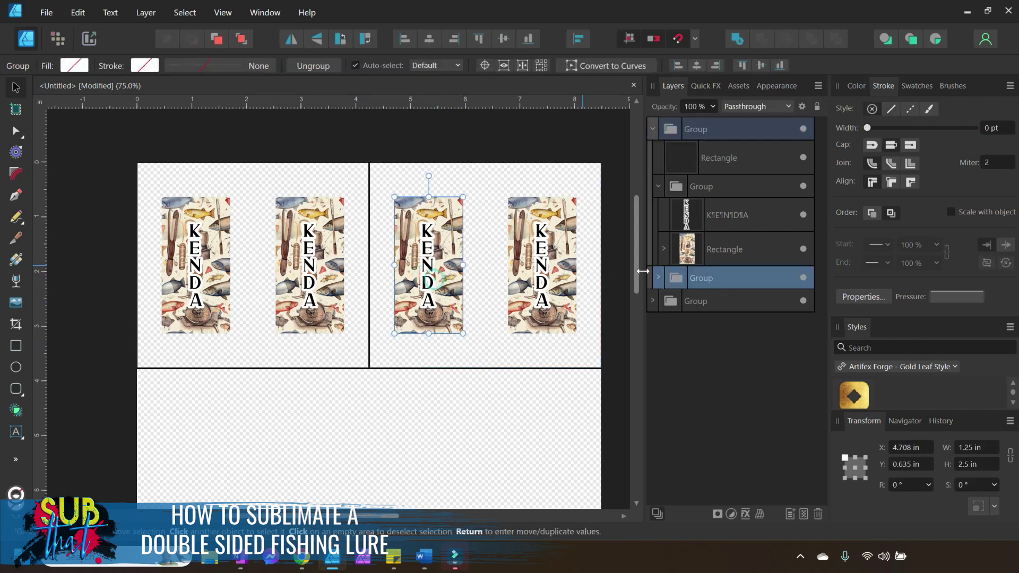
left_click(702, 214)
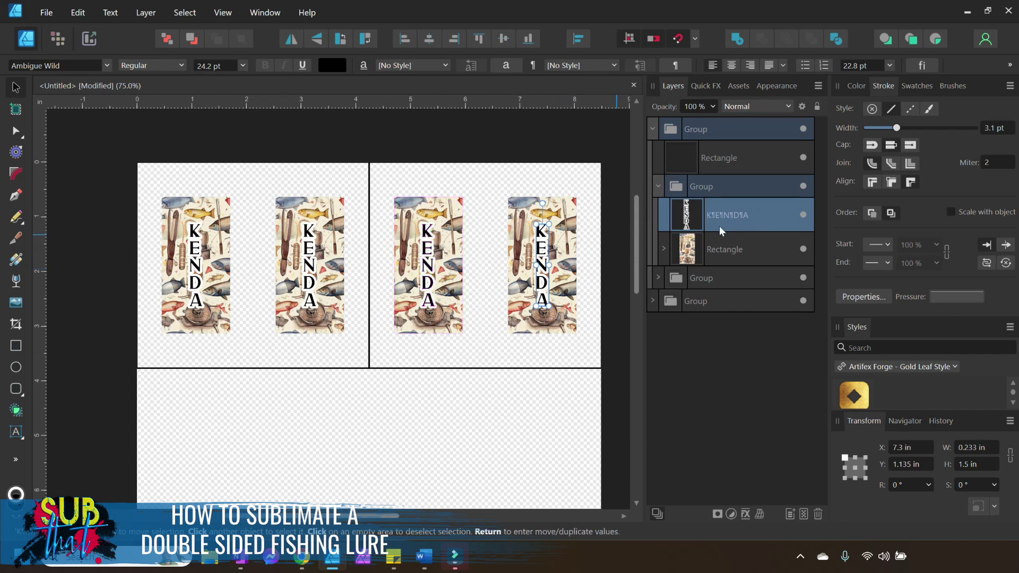
double_click(539, 259)
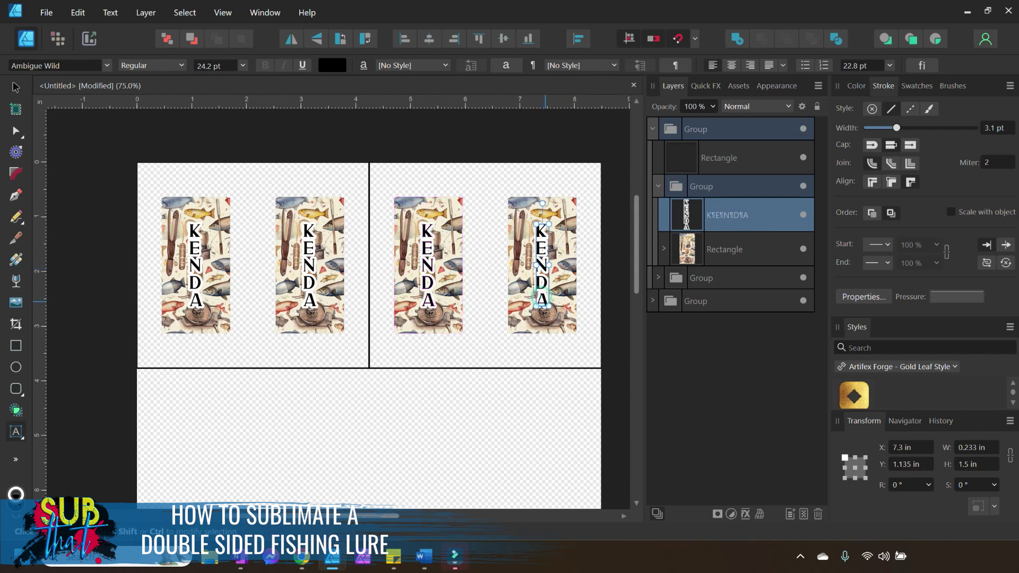
key("ctrl+a")
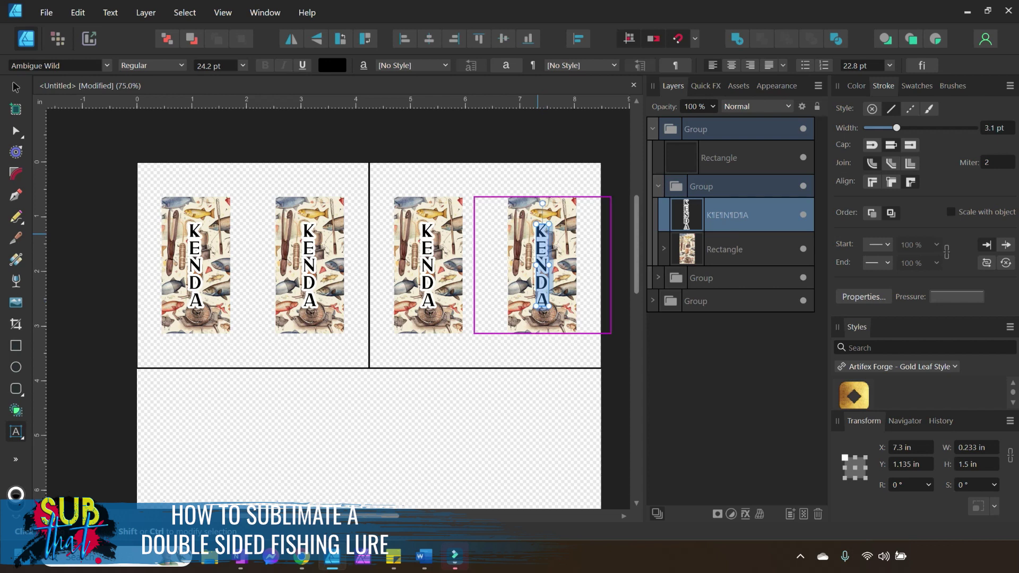
type("D A V E")
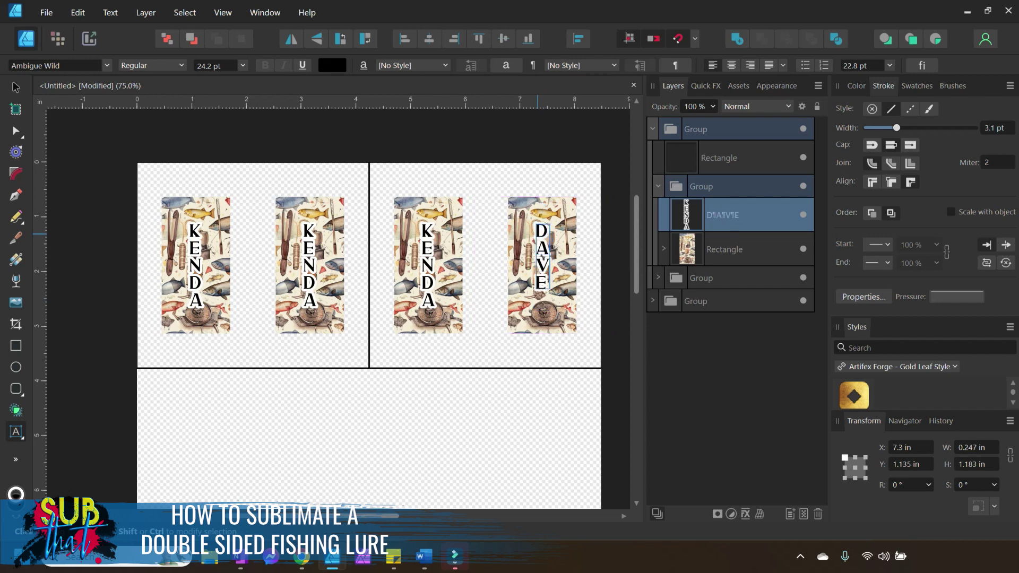
left_click(14, 89)
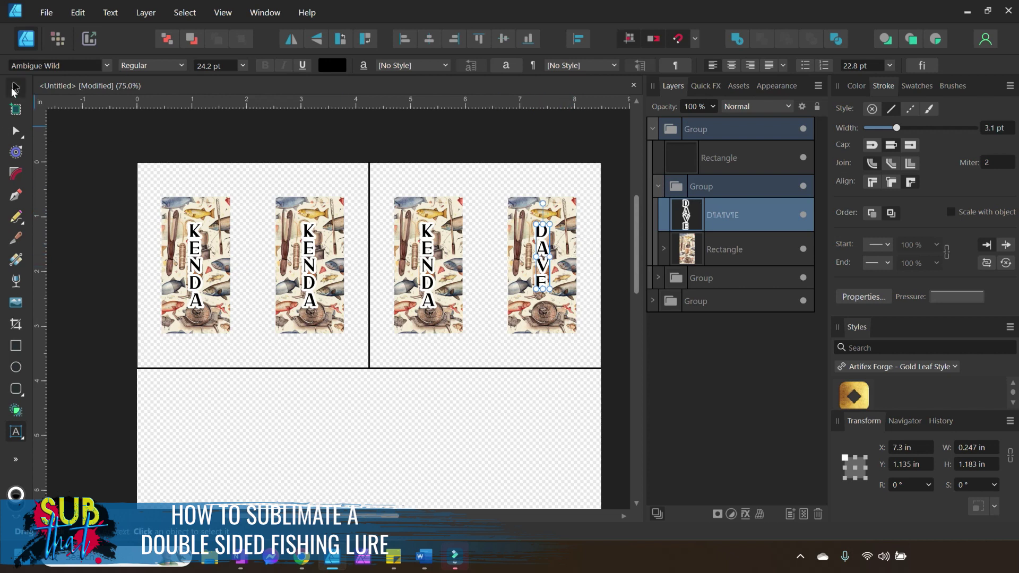
left_click_drag(545, 266, 546, 275)
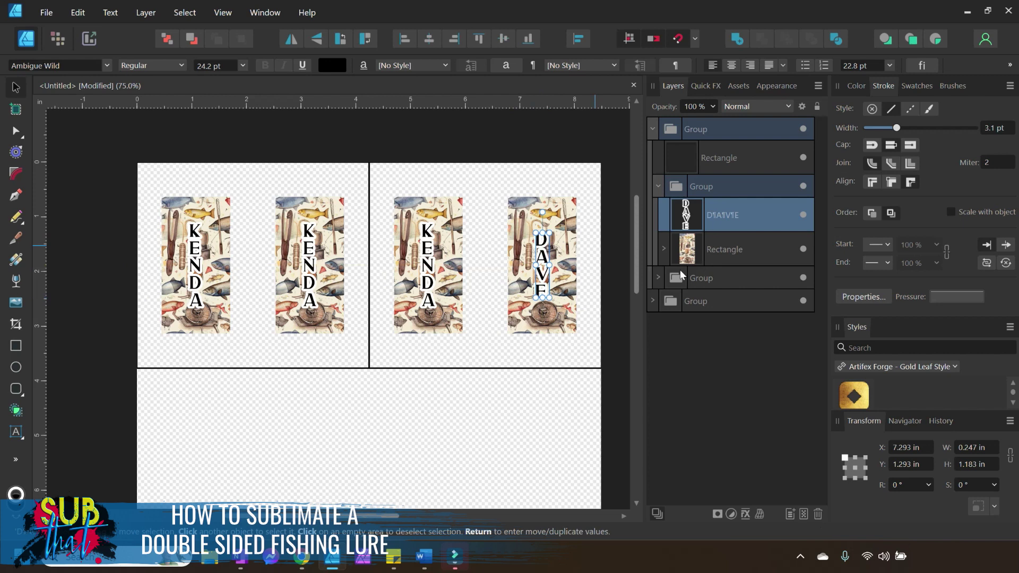
Step: Replace the vertical name on the duplicated frame's other lure with the same four-letter name, one letter per line
left_click(428, 267)
double_click(430, 268)
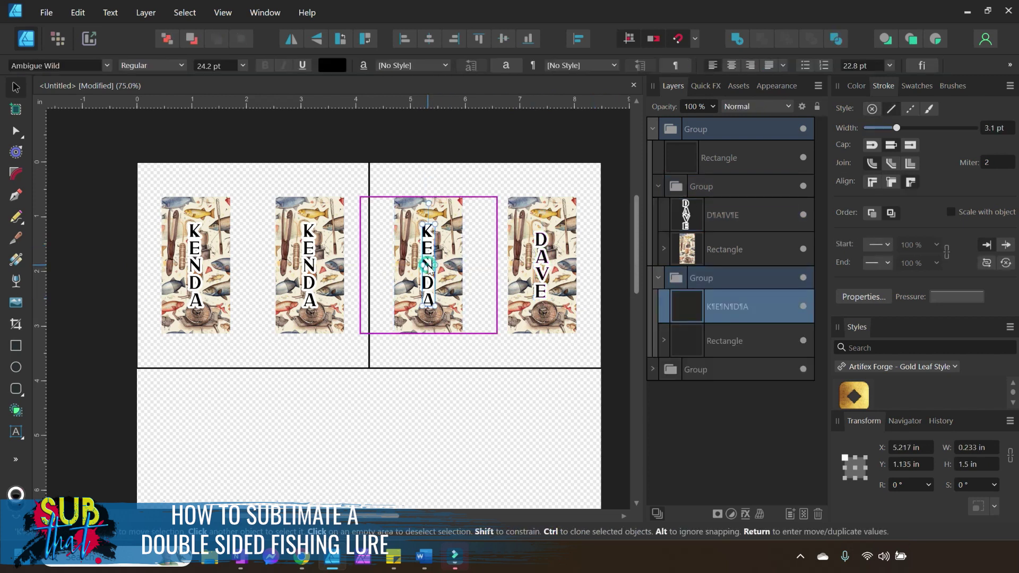
double_click(433, 303)
double_click(429, 300)
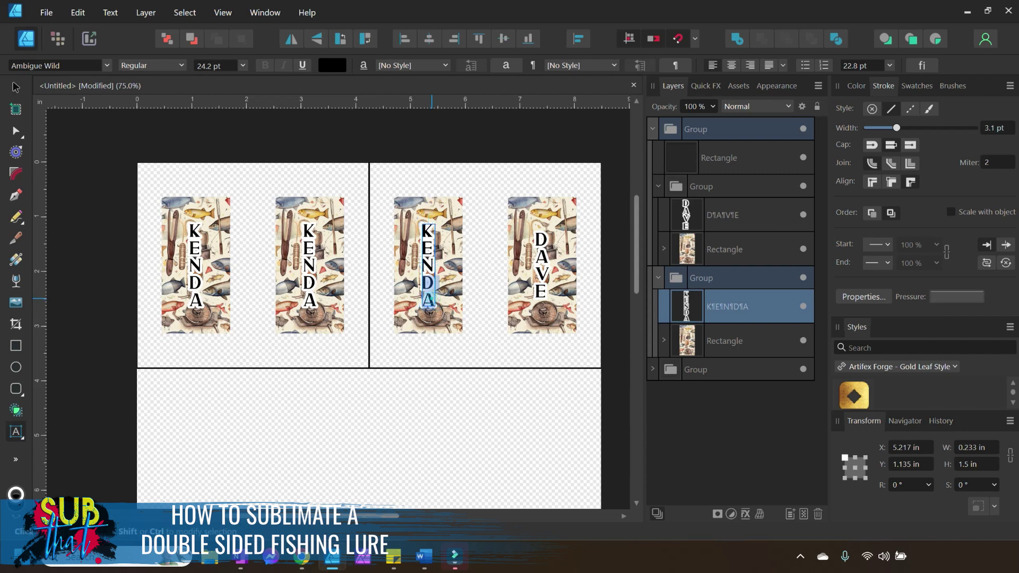
type("D")
key("Return")
type("A")
key("Return")
type("V")
key("Return")
type("E")
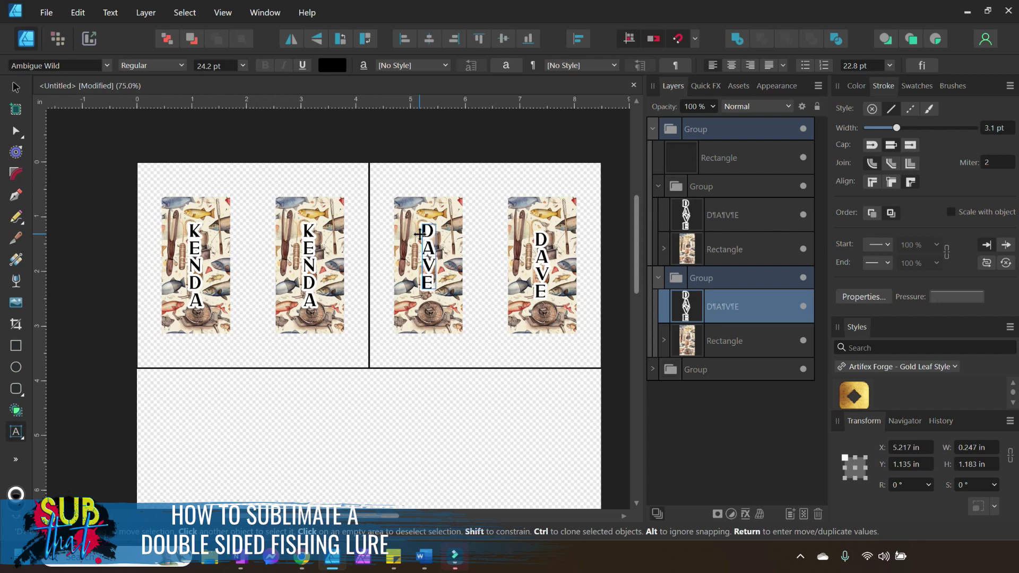
key("Escape")
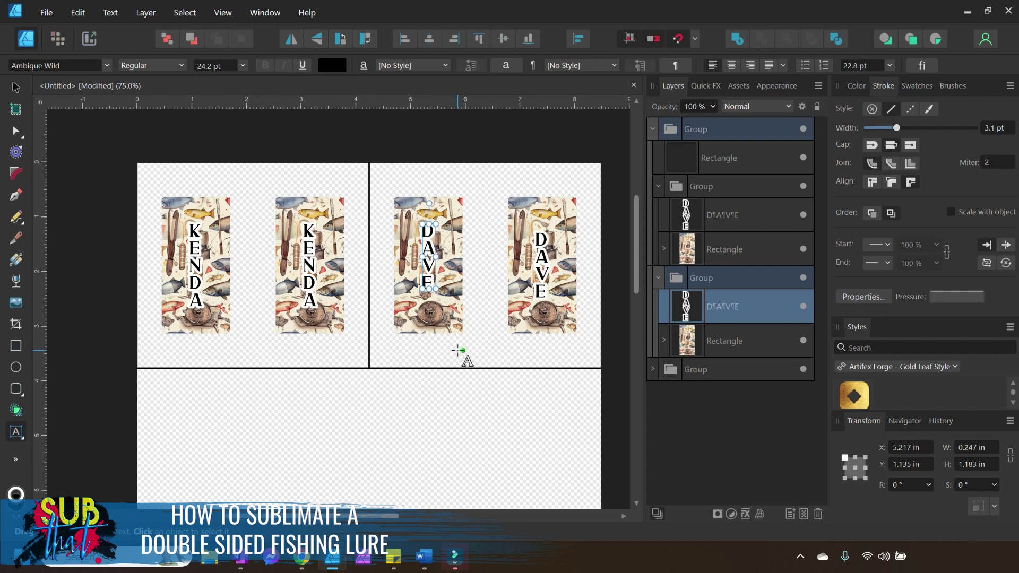
key("Escape")
Step: Select all letters of the new name on the third lure and centre-align the text
left_click(427, 255)
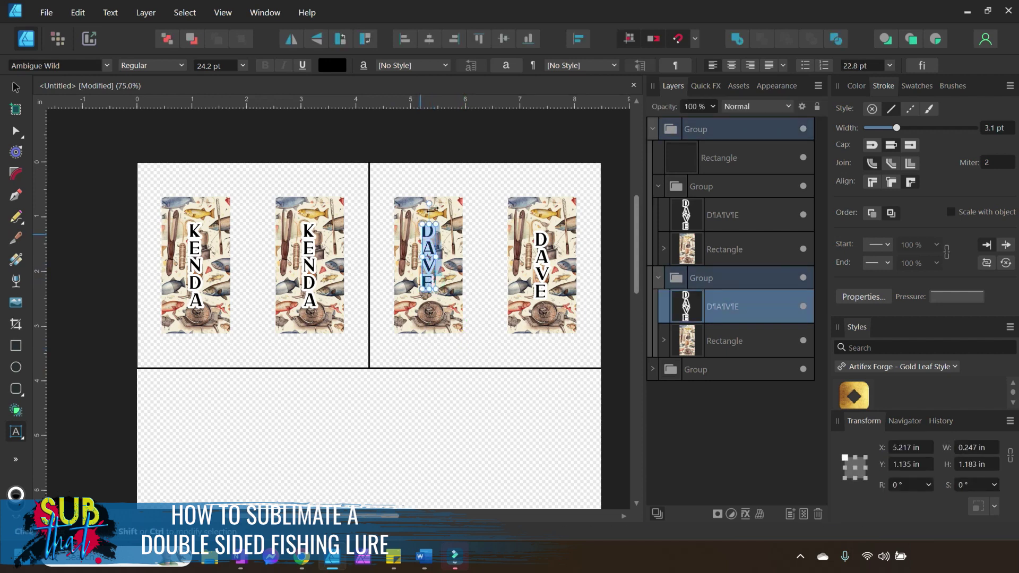
left_click(431, 39)
left_click(77, 12)
left_click(84, 23)
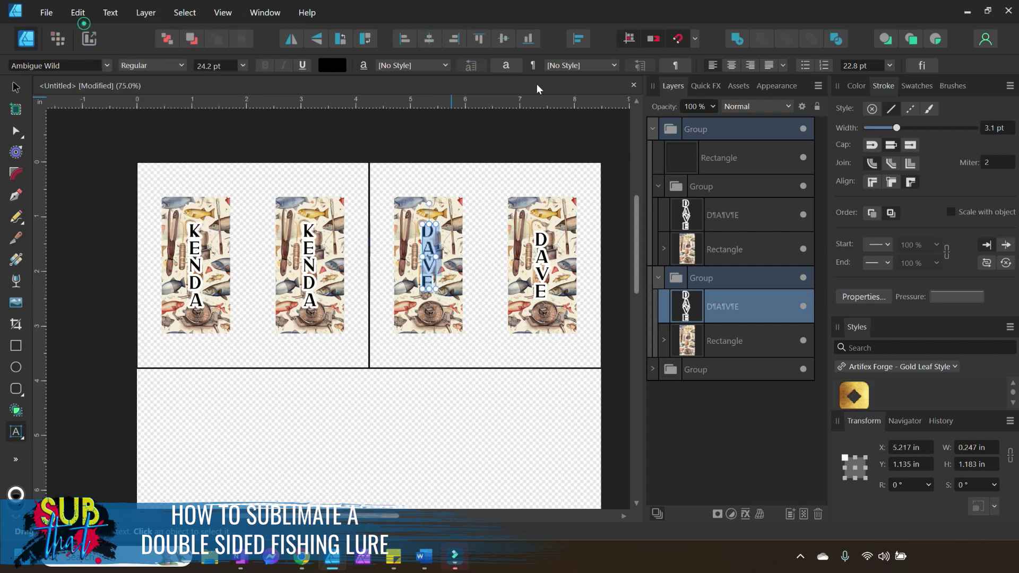
left_click(732, 66)
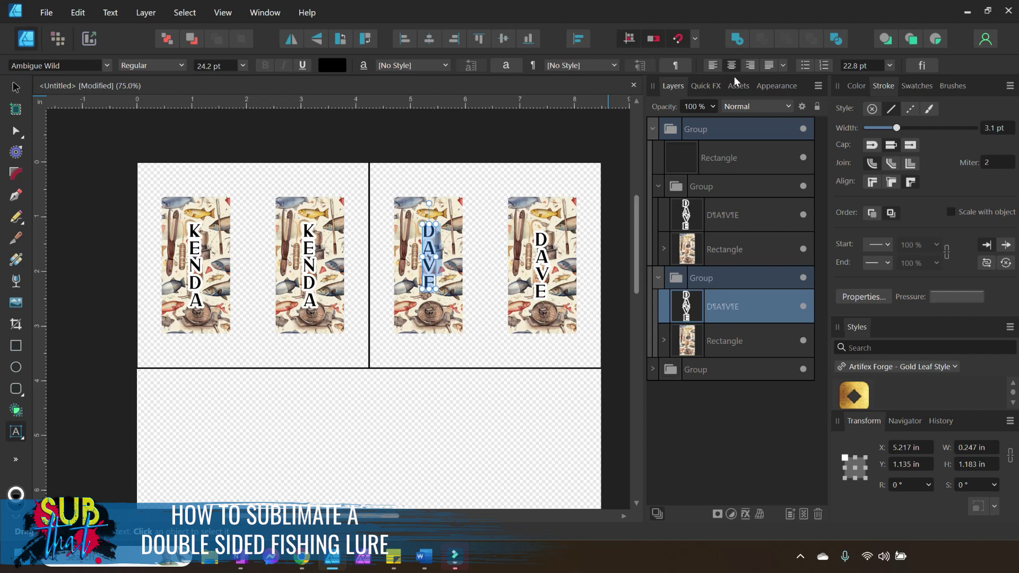